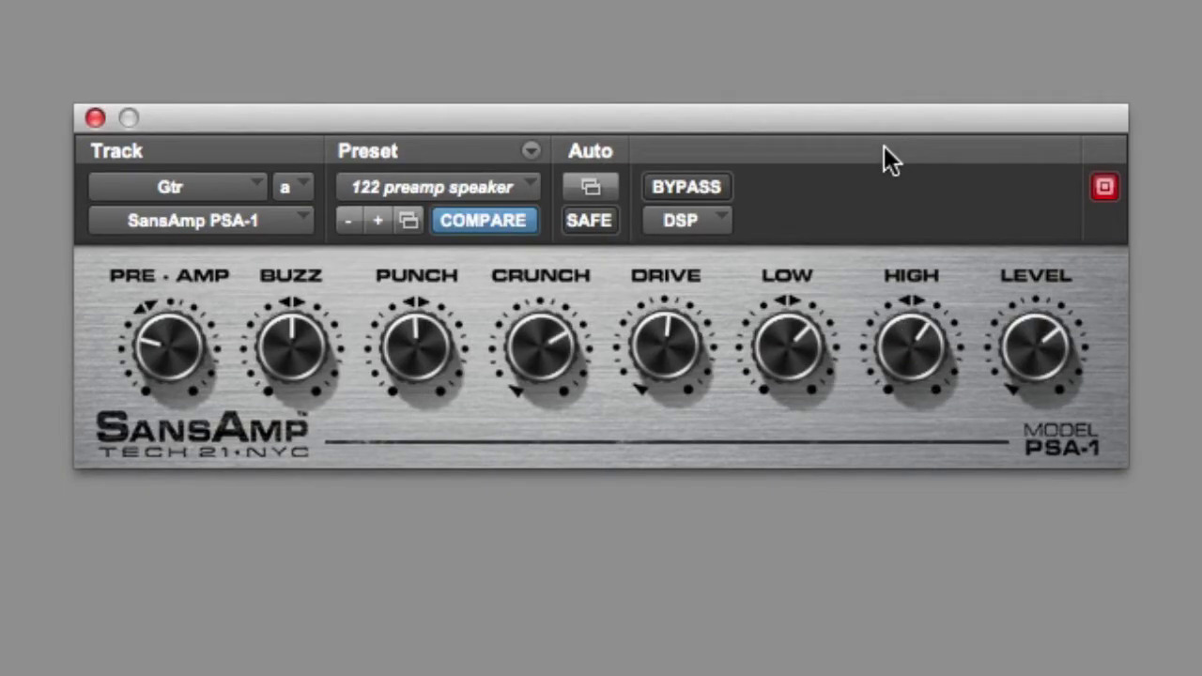
Step: Load the 147 preamp speaker preset and set Pre-Amp to about 9:30, Crunch to 2, Drive to 12, Low to 1:30 and Level to 2 o'clock
{"action": "left_click_drag", "start_coordinate": [187, 345], "coordinate": [305, 341]}
{"action": "left_click", "coordinate": [378, 222]}
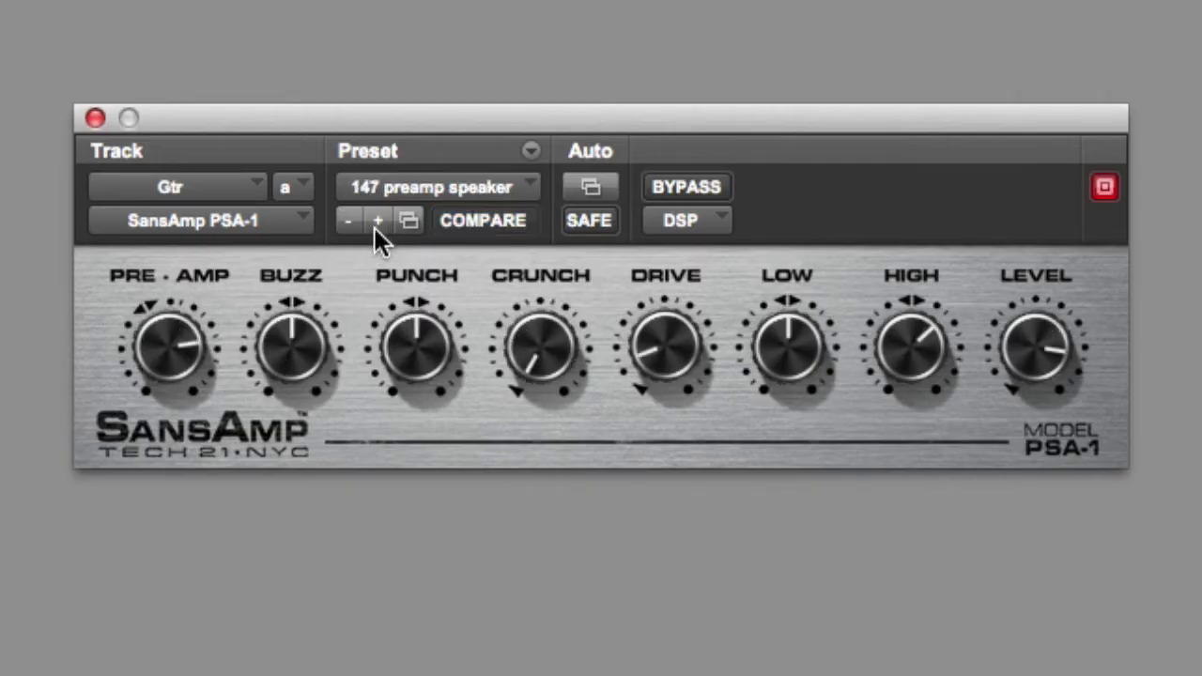
{"action": "left_click_drag", "start_coordinate": [512, 364], "coordinate": [536, 367]}
{"action": "left_click_drag", "start_coordinate": [657, 367], "coordinate": [826, 368]}
{"action": "left_click_drag", "start_coordinate": [1087, 355], "coordinate": [1024, 355]}
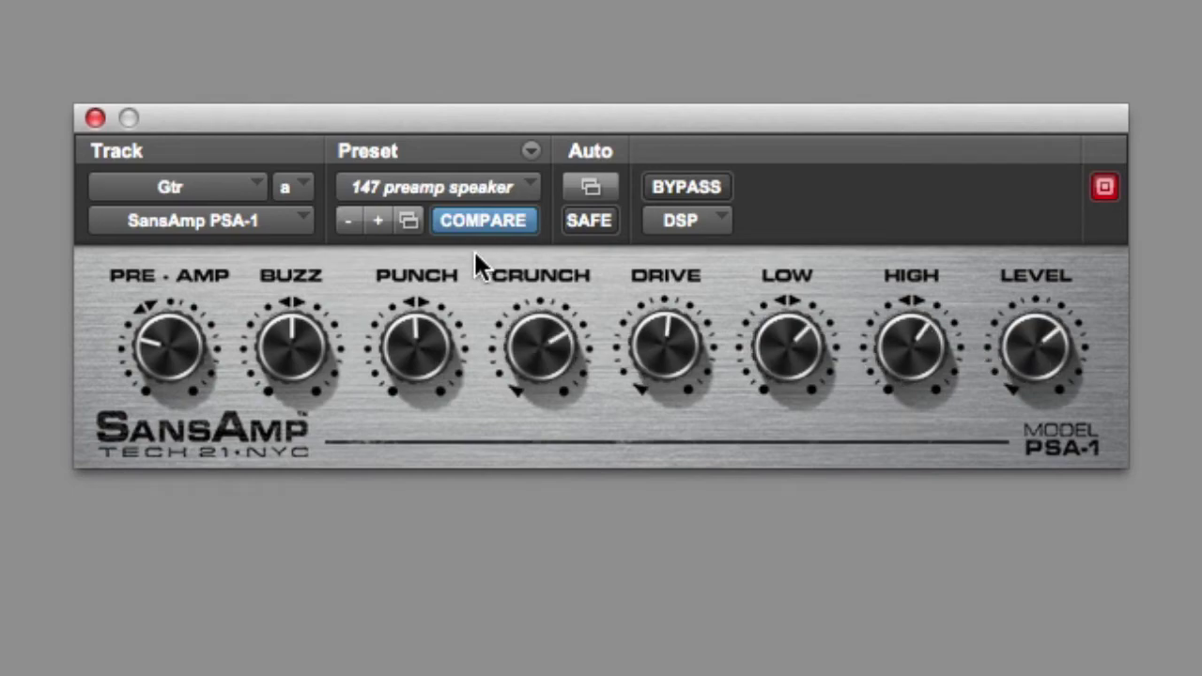
Step: Compare the processed guitar with the dry signal by switching the plug-in's bypass on and off repeatedly
{"action": "left_click", "coordinate": [685, 192]}
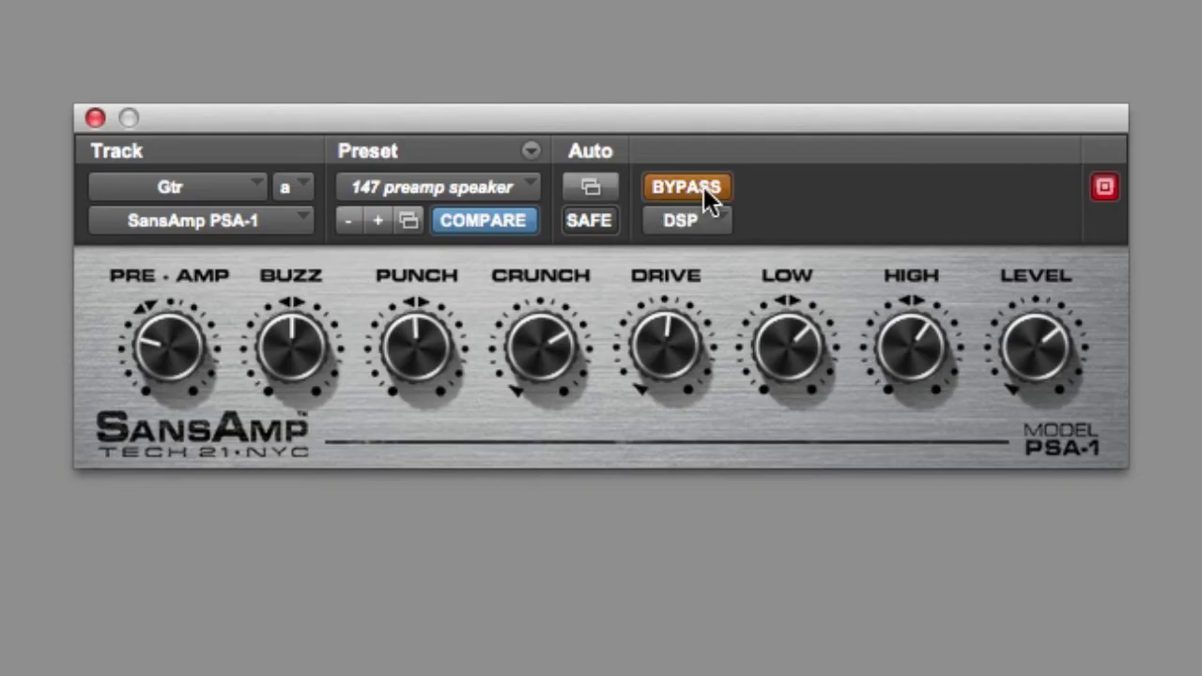
{"action": "left_click", "coordinate": [714, 197]}
{"action": "left_click", "coordinate": [709, 189]}
{"action": "left_click", "coordinate": [703, 188]}
{"action": "left_click", "coordinate": [702, 189]}
{"action": "left_click", "coordinate": [700, 188]}
{"action": "left_click", "coordinate": [696, 189]}
{"action": "left_click", "coordinate": [696, 188]}
{"action": "left_click", "coordinate": [696, 188]}
{"action": "left_click", "coordinate": [695, 189]}
{"action": "left_click", "coordinate": [696, 188]}
{"action": "left_click", "coordinate": [695, 189]}
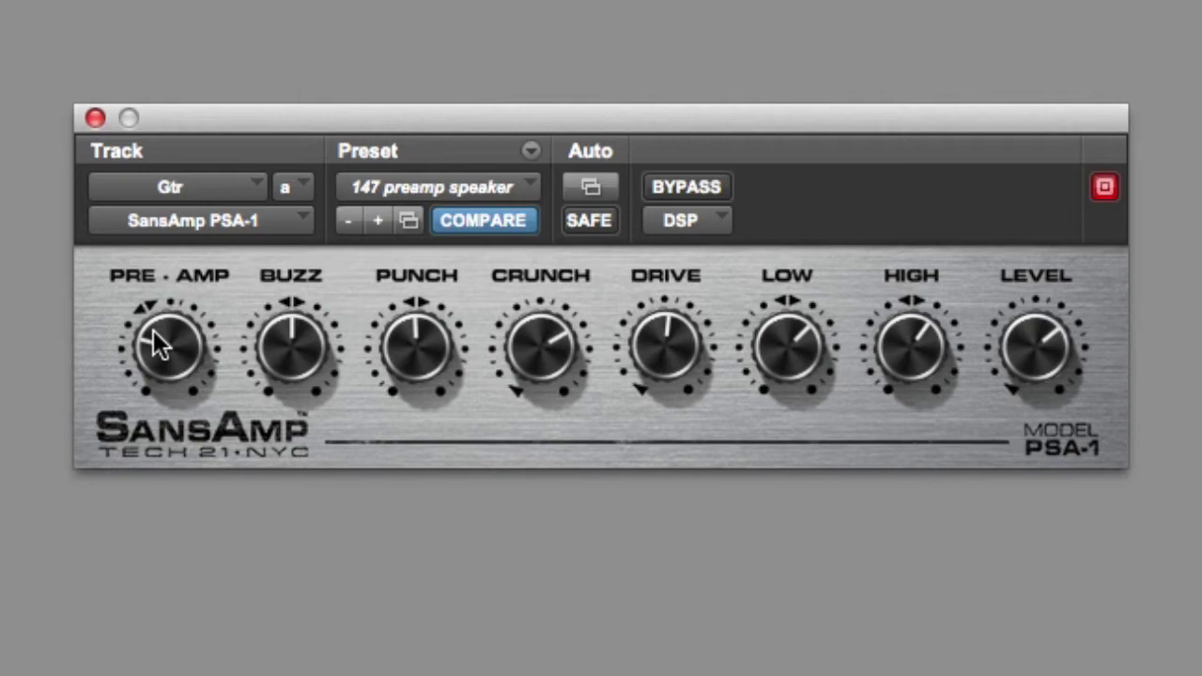
Step: Raise Pre-Amp to about 3 o'clock and lower Level to about 10 o'clock to compensate
{"action": "left_click_drag", "start_coordinate": [176, 359], "coordinate": [175, 312]}
{"action": "left_click_drag", "start_coordinate": [1017, 373], "coordinate": [999, 460]}
{"action": "left_click_drag", "start_coordinate": [185, 371], "coordinate": [192, 270]}
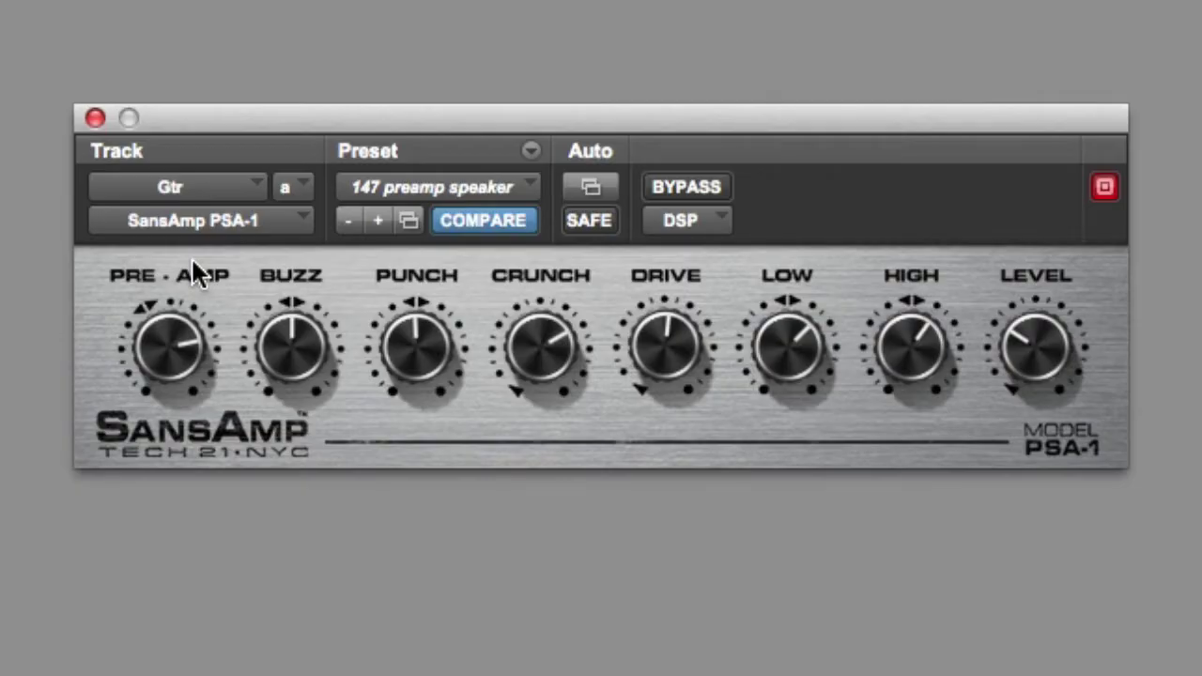
Step: Sweep Pre-Amp back down to about 9:30 and raise Level to about 2 o'clock
{"action": "left_click_drag", "start_coordinate": [191, 256], "coordinate": [151, 350]}
{"action": "left_click_drag", "start_coordinate": [998, 345], "coordinate": [1028, 320]}
{"action": "left_click_drag", "start_coordinate": [204, 338], "coordinate": [134, 449]}
{"action": "left_click_drag", "start_coordinate": [1050, 375], "coordinate": [1046, 314]}
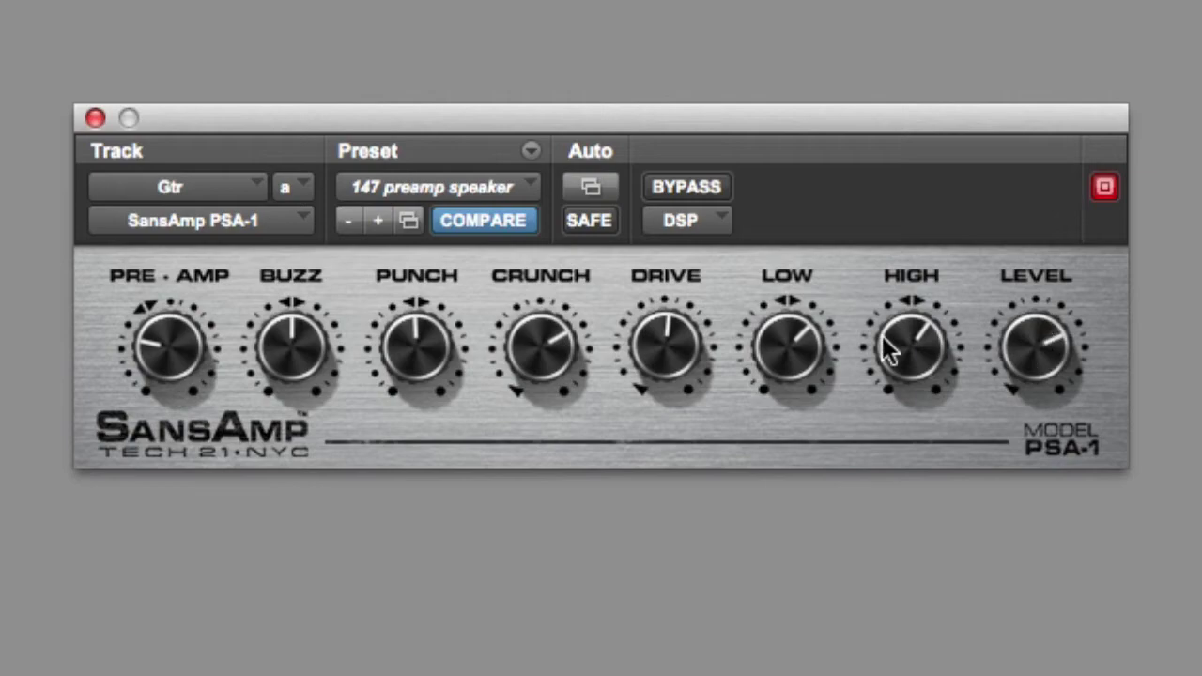
Step: Try Pre-Amp at maximum with Level near 9 o'clock, and settle on Pre-Amp at about 2 o'clock with Level just before 12
{"action": "left_click_drag", "start_coordinate": [182, 334], "coordinate": [195, 235]}
{"action": "left_click_drag", "start_coordinate": [1018, 336], "coordinate": [974, 435]}
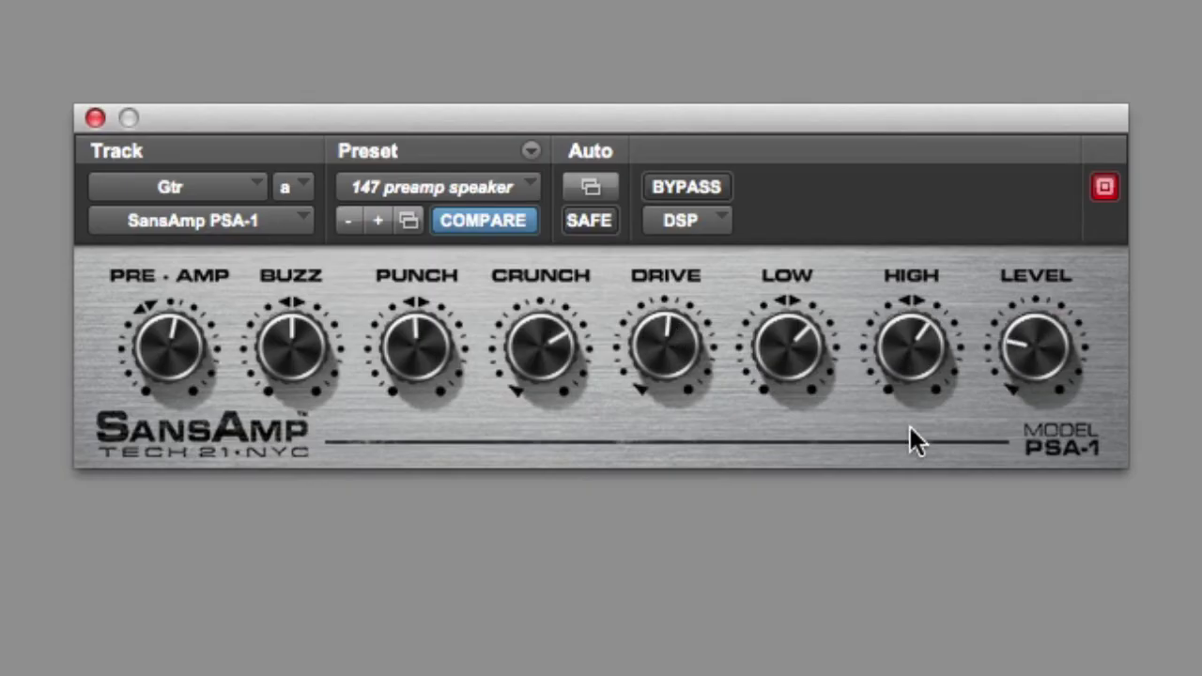
{"action": "left_click_drag", "start_coordinate": [179, 350], "coordinate": [334, 8]}
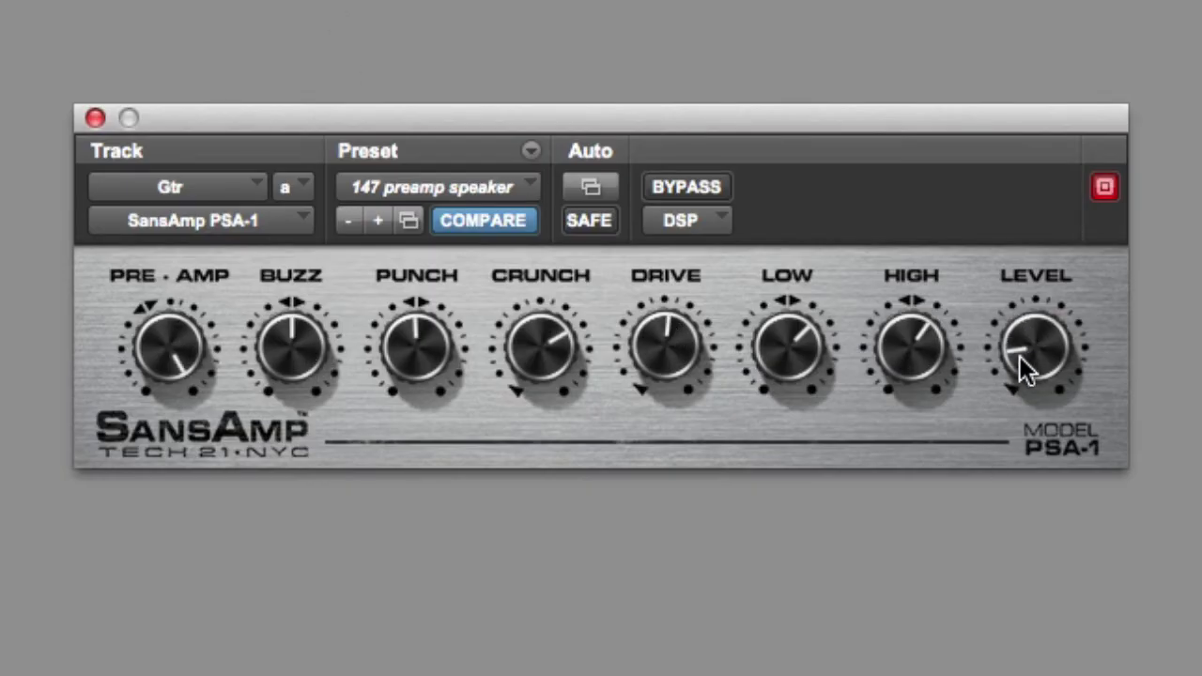
{"action": "left_click_drag", "start_coordinate": [1024, 350], "coordinate": [1026, 298]}
{"action": "left_click_drag", "start_coordinate": [174, 352], "coordinate": [180, 474]}
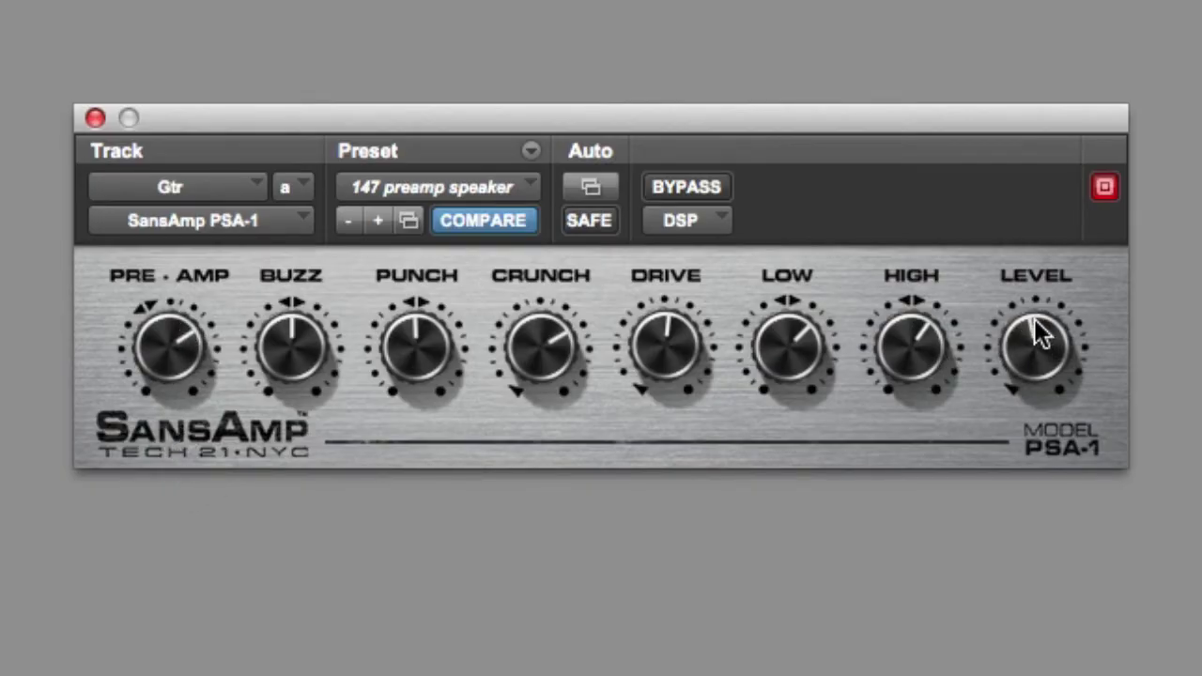
Step: Compare the driven Pre-Amp sound with the dry guitar by toggling the plug-in's bypass
{"action": "left_click", "coordinate": [702, 185]}
{"action": "left_click", "coordinate": [702, 185]}
{"action": "left_click", "coordinate": [701, 185]}
{"action": "left_click", "coordinate": [702, 188]}
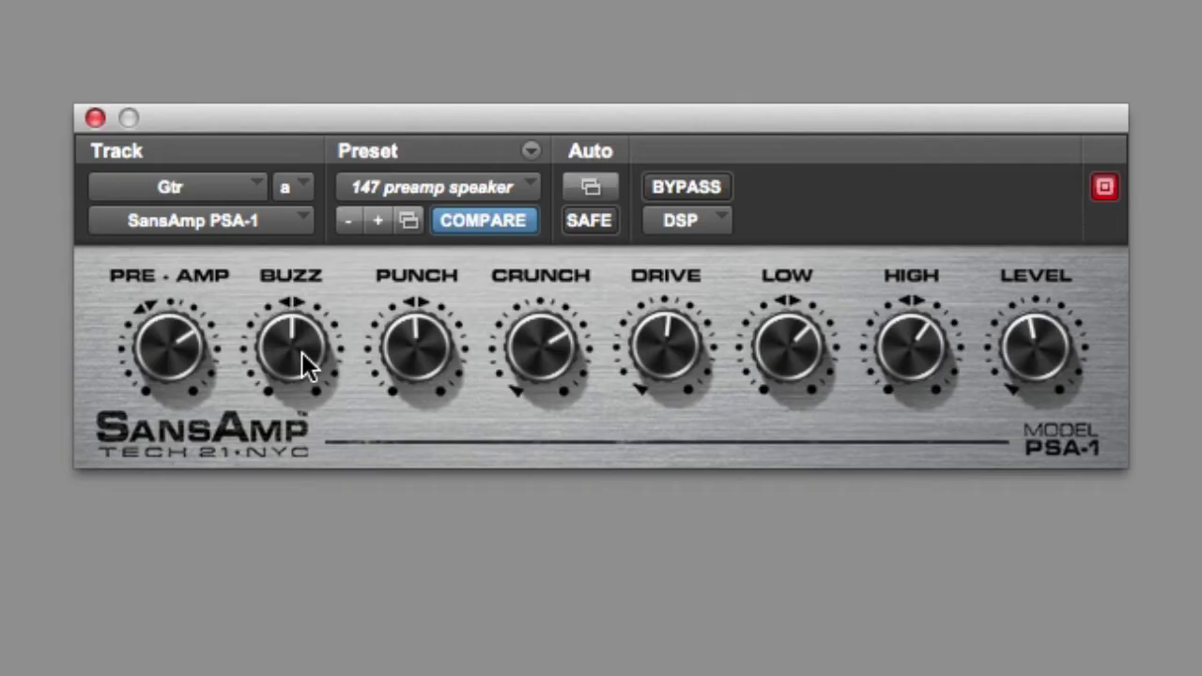
Step: Set Pre-Amp to about 12 o'clock, nudge Buzz slightly, and raise Level to just past 12
{"action": "left_click_drag", "start_coordinate": [302, 358], "coordinate": [303, 331]}
{"action": "left_click_drag", "start_coordinate": [190, 347], "coordinate": [168, 401]}
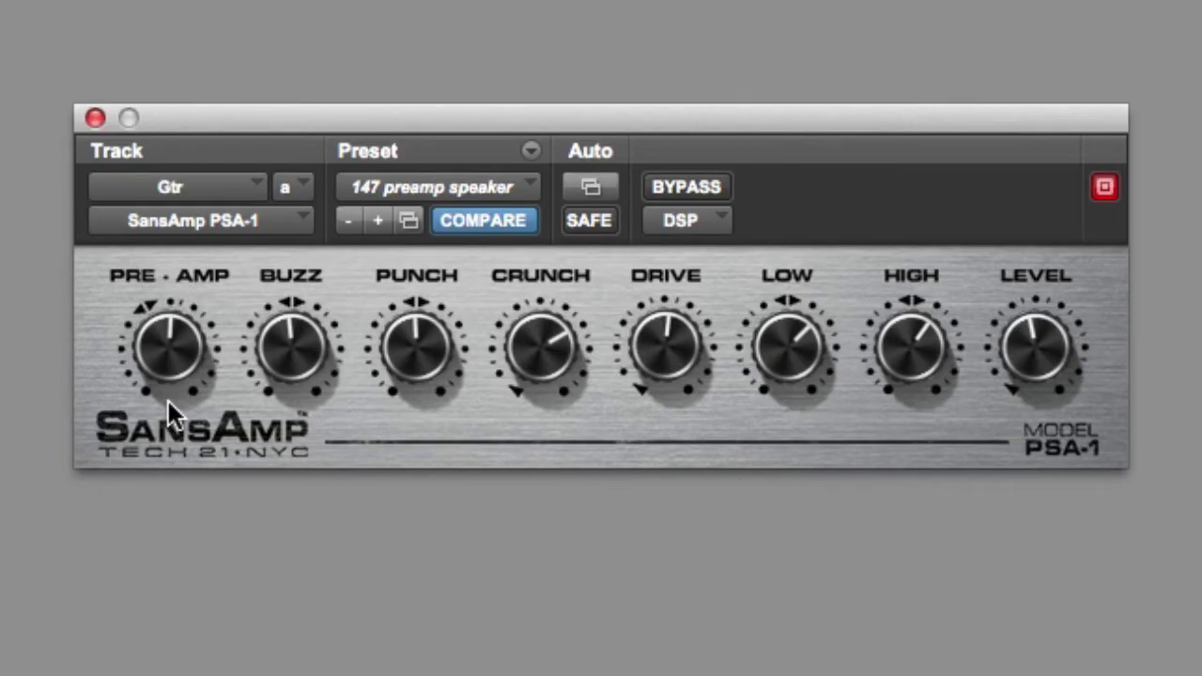
{"action": "left_click_drag", "start_coordinate": [1044, 349], "coordinate": [1042, 325]}
Step: Sweep Buzz through its upper range between about 1:30 and near maximum to hear the low-frequency breakup
{"action": "left_click_drag", "start_coordinate": [310, 329], "coordinate": [328, 210]}
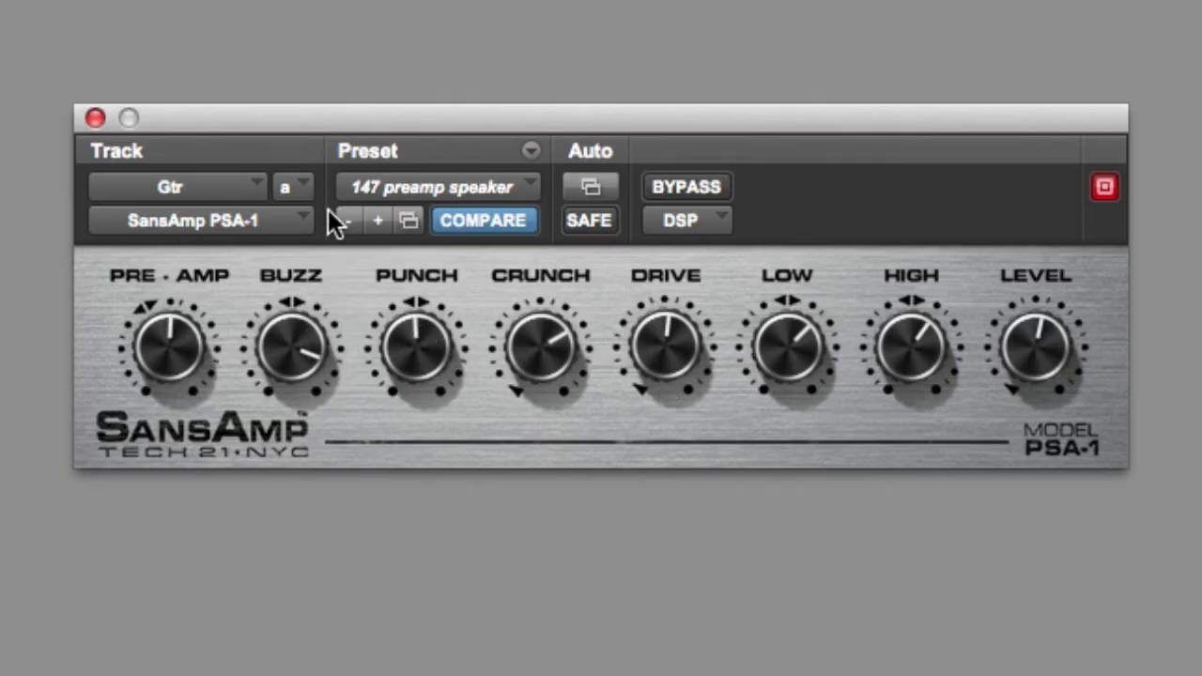
{"action": "left_click_drag", "start_coordinate": [309, 316], "coordinate": [312, 264]}
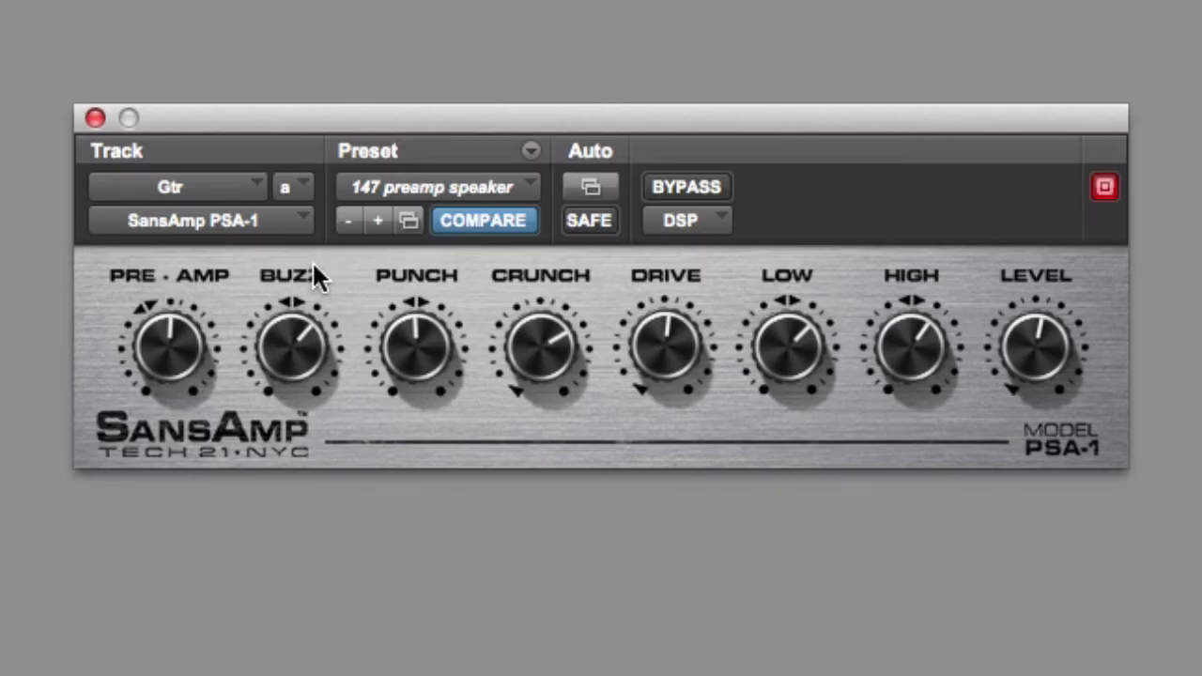
{"action": "left_click_drag", "start_coordinate": [312, 262], "coordinate": [312, 254]}
{"action": "left_click_drag", "start_coordinate": [312, 254], "coordinate": [300, 366]}
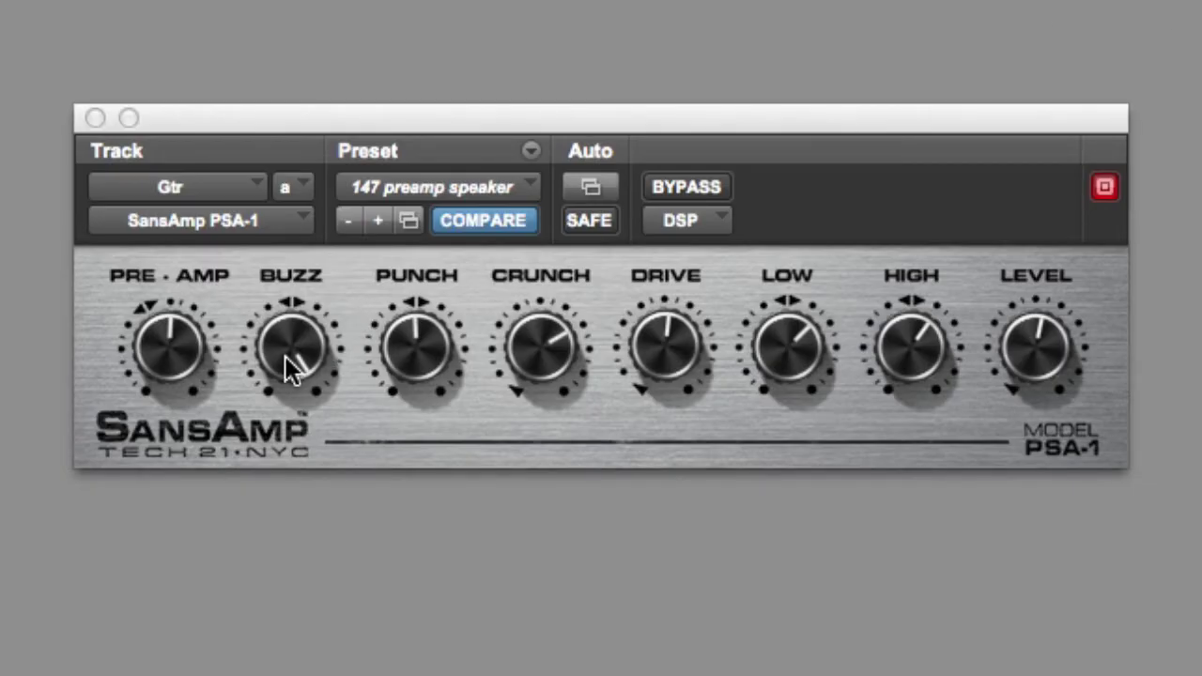
Step: Sweep Buzz below centre and up to about 2 o'clock, and reset Buzz and Pre-Amp to their default positions
{"action": "left_click_drag", "start_coordinate": [288, 346], "coordinate": [276, 507]}
{"action": "left_click", "coordinate": [286, 333]}
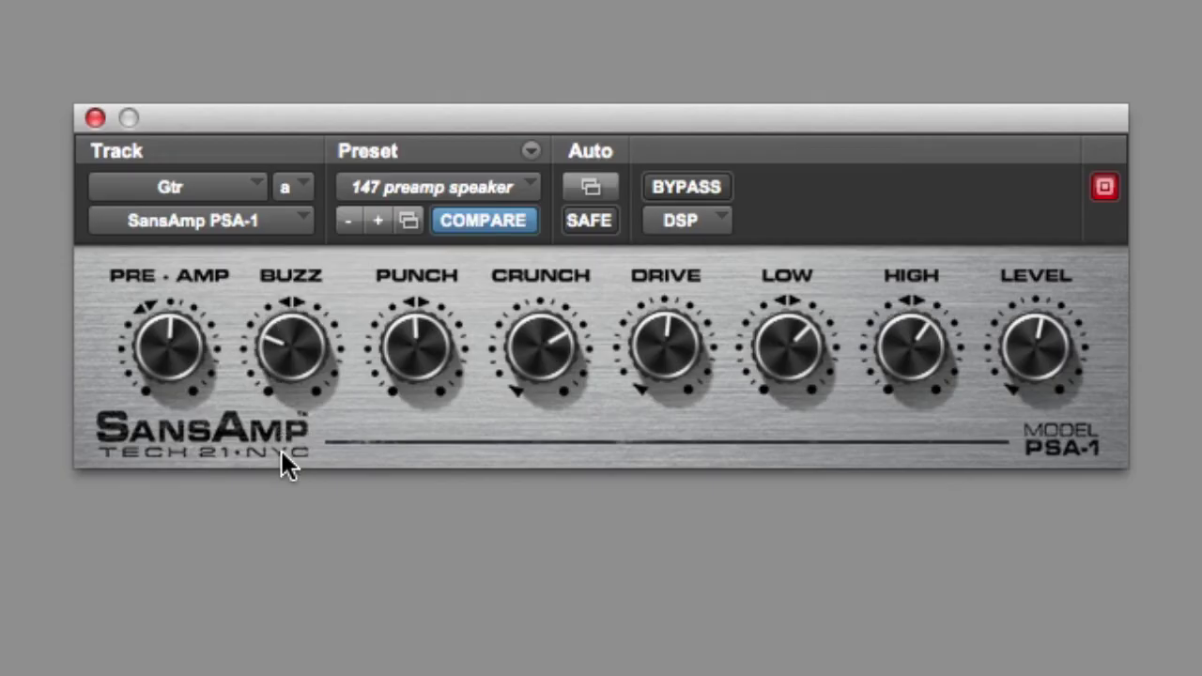
{"action": "mouse_move", "coordinate": [308, 343]}
{"action": "left_mouse_down"}
{"action": "mouse_move", "coordinate": [319, 313]}
{"action": "mouse_move", "coordinate": [305, 359]}
{"action": "left_mouse_up"}
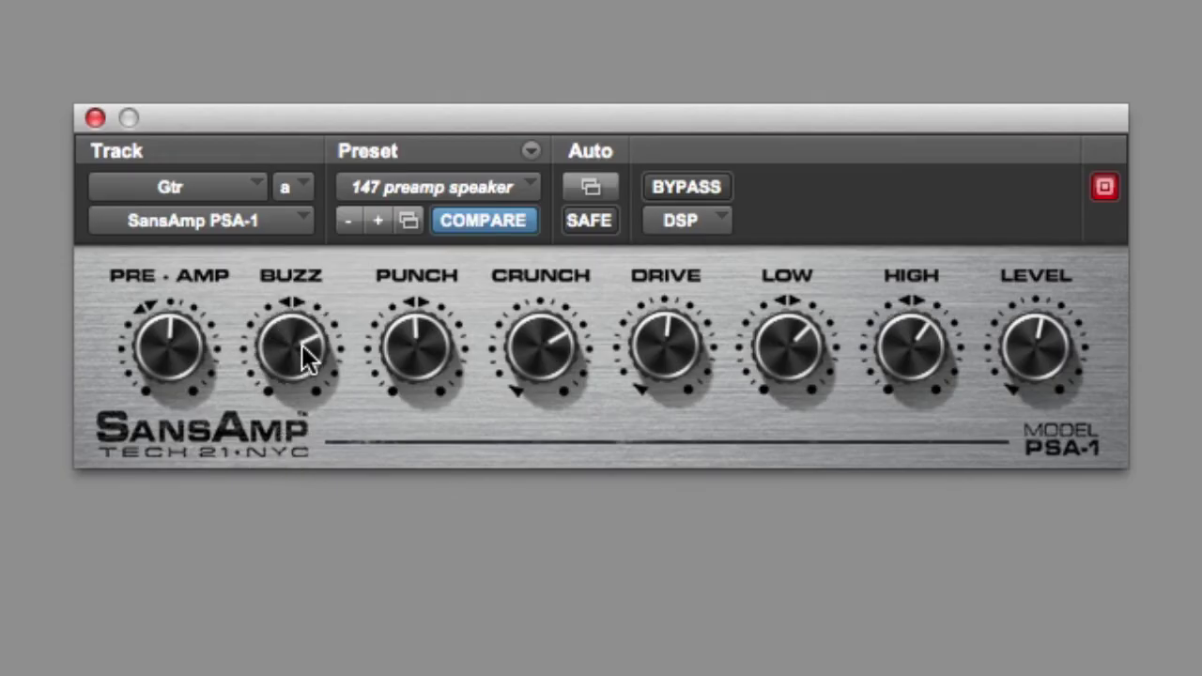
{"action": "left_click", "coordinate": [303, 346], "text": "alt"}
{"action": "left_click", "coordinate": [178, 355], "text": "alt"}
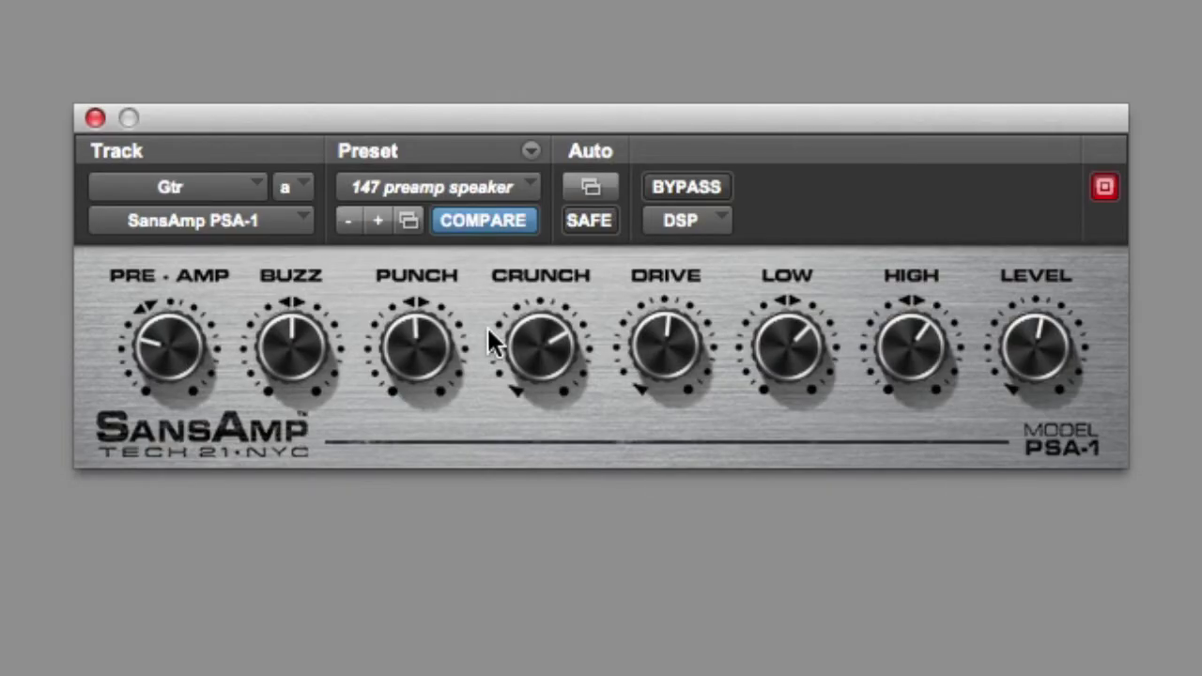
Step: Sweep Punch up to about 2:30 and down to 9 o'clock, balancing with Pre-Amp at about 11 and Level at about 1:30
{"action": "left_click_drag", "start_coordinate": [424, 320], "coordinate": [442, 255]}
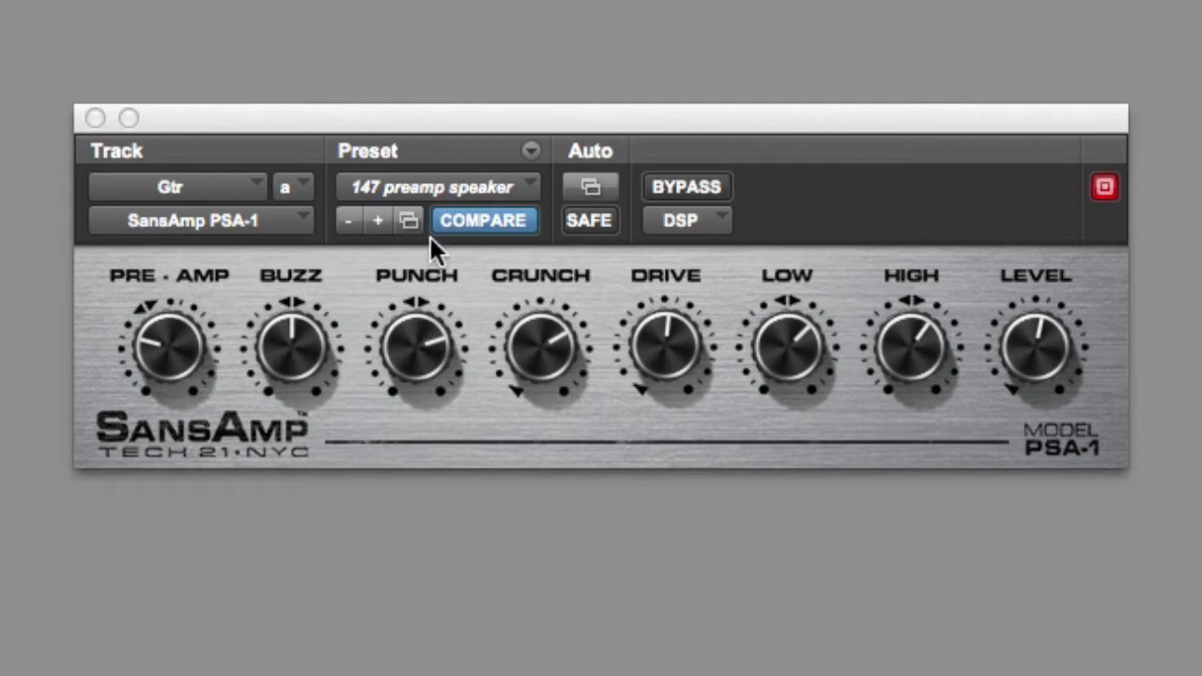
{"action": "left_click_drag", "start_coordinate": [404, 310], "coordinate": [401, 497]}
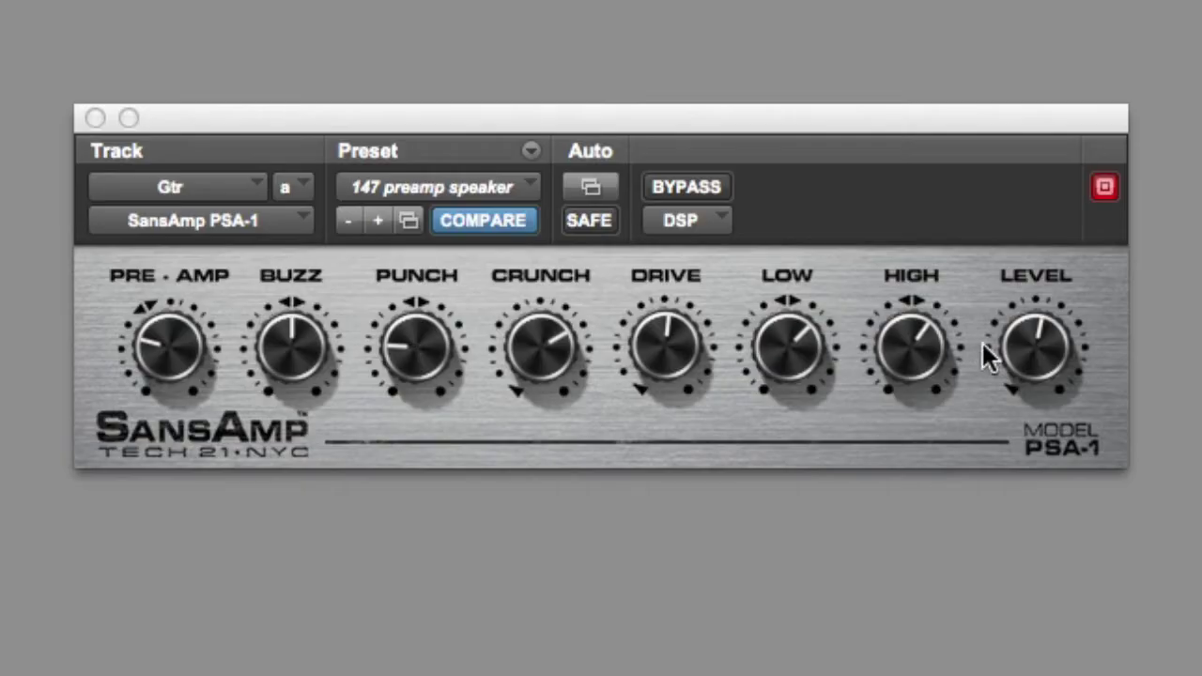
{"action": "left_click_drag", "start_coordinate": [1028, 352], "coordinate": [1039, 340]}
{"action": "left_click_drag", "start_coordinate": [299, 320], "coordinate": [309, 303]}
{"action": "left_click_drag", "start_coordinate": [187, 331], "coordinate": [247, 299]}
{"action": "left_click_drag", "start_coordinate": [289, 367], "coordinate": [294, 350]}
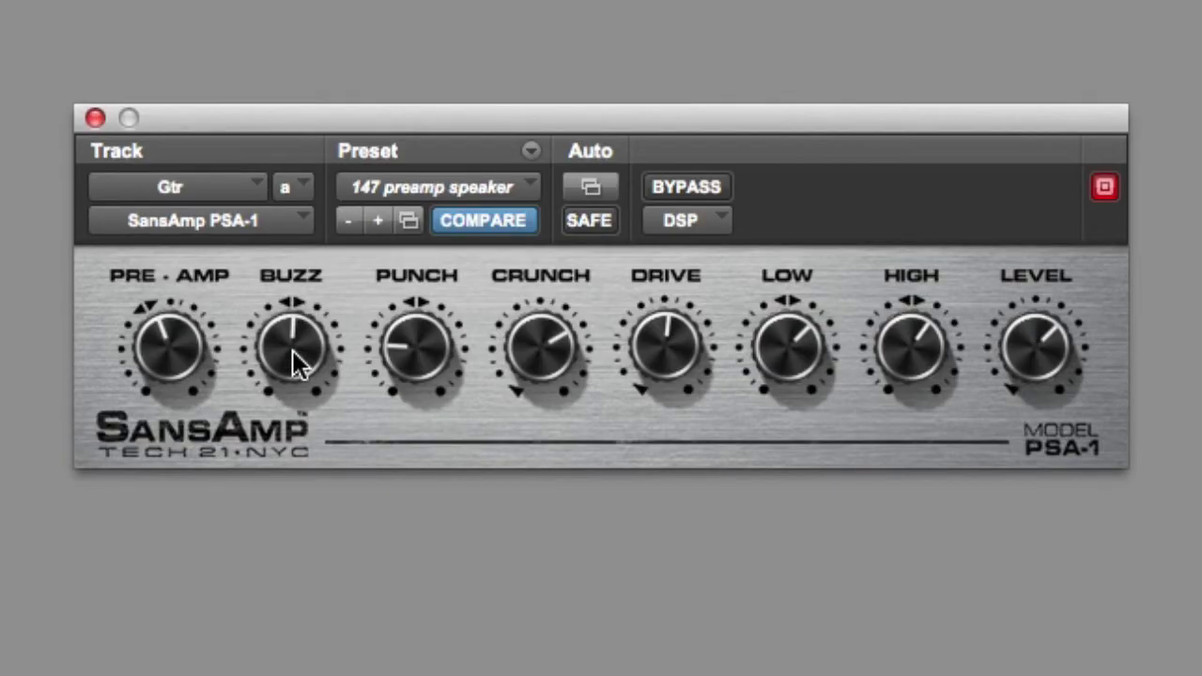
Step: Raise High to about 2 o'clock and push Punch to near maximum, lowering Level to about 8 o'clock
{"action": "left_click_drag", "start_coordinate": [878, 336], "coordinate": [906, 341]}
{"action": "left_click_drag", "start_coordinate": [1030, 344], "coordinate": [1032, 330]}
{"action": "left_click_drag", "start_coordinate": [429, 344], "coordinate": [437, 244]}
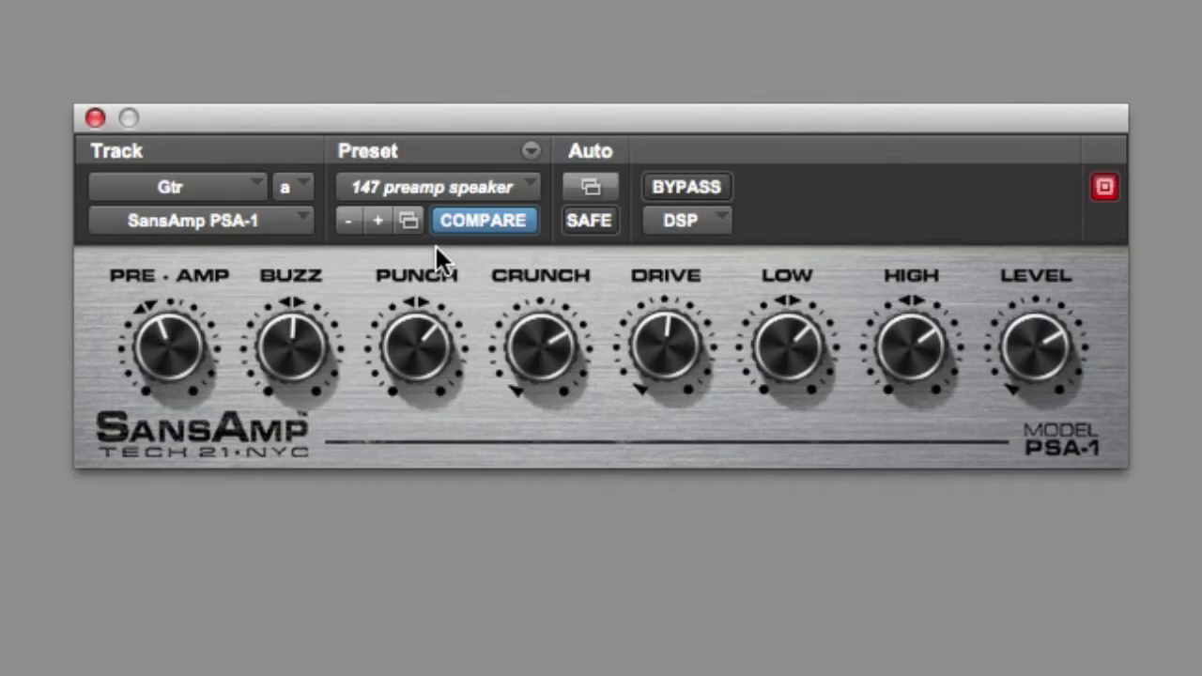
{"action": "left_click_drag", "start_coordinate": [1022, 328], "coordinate": [979, 443]}
{"action": "left_click_drag", "start_coordinate": [422, 244], "coordinate": [441, 226]}
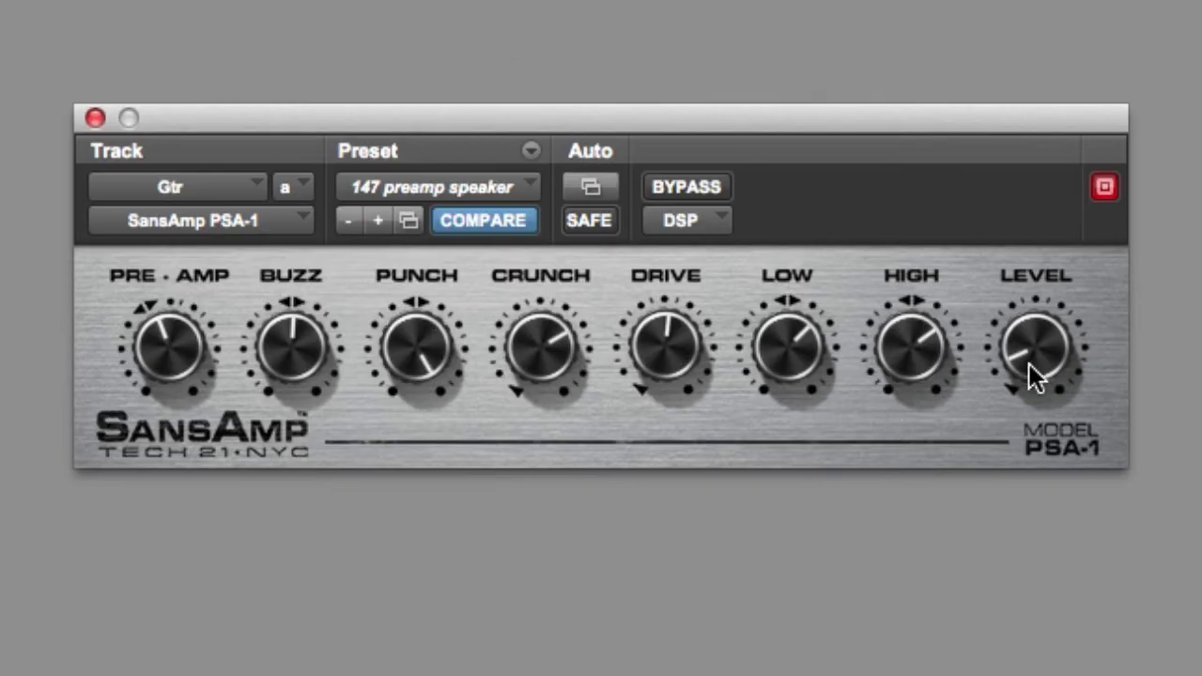
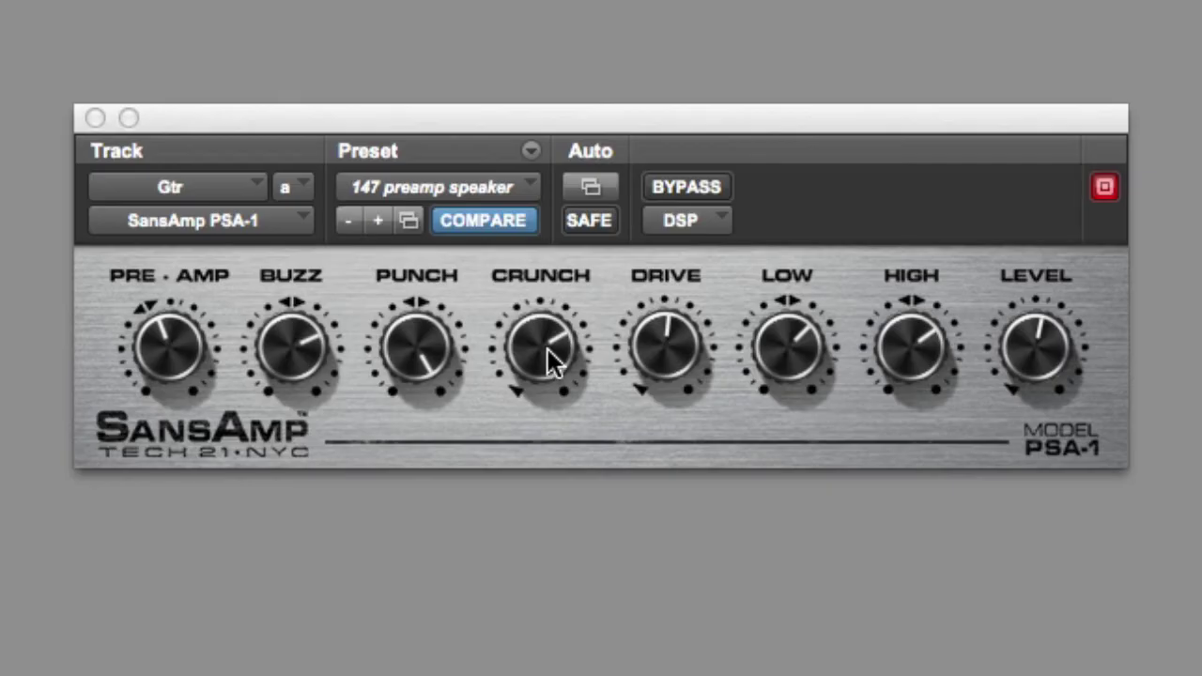
Step: Reset Punch, Buzz and Pre-Amp to their default positions
{"action": "left_click", "coordinate": [407, 349], "text": "alt"}
{"action": "left_click", "coordinate": [286, 348], "text": "alt"}
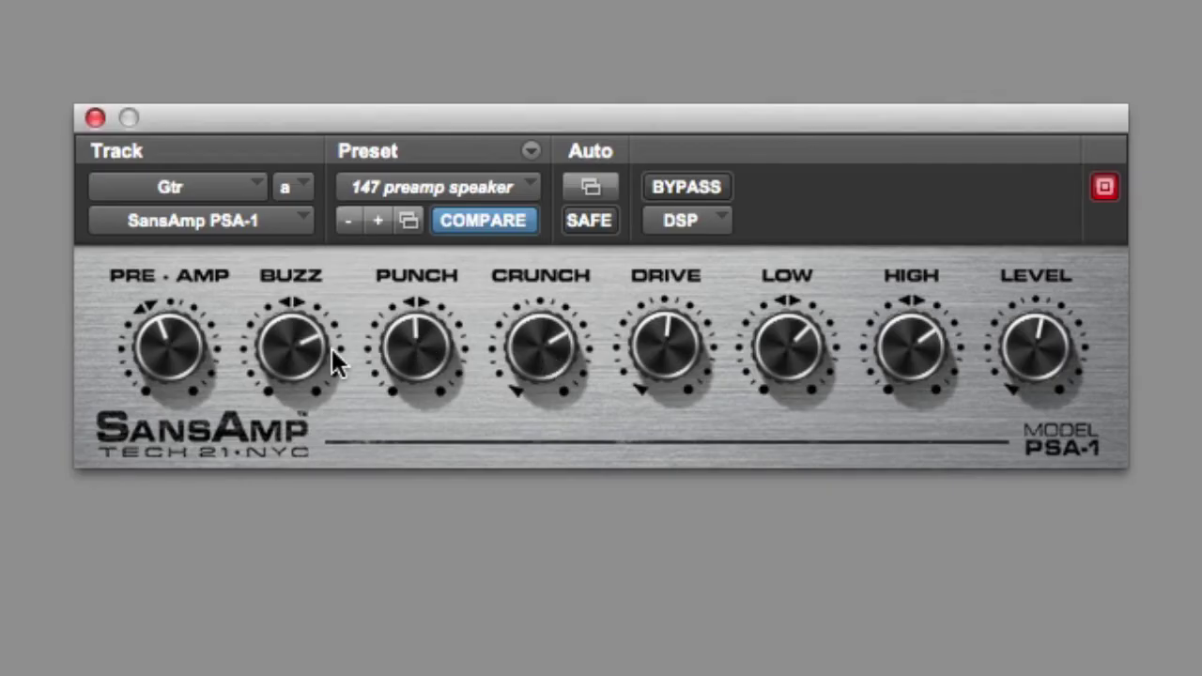
{"action": "left_click", "coordinate": [181, 350], "text": "alt"}
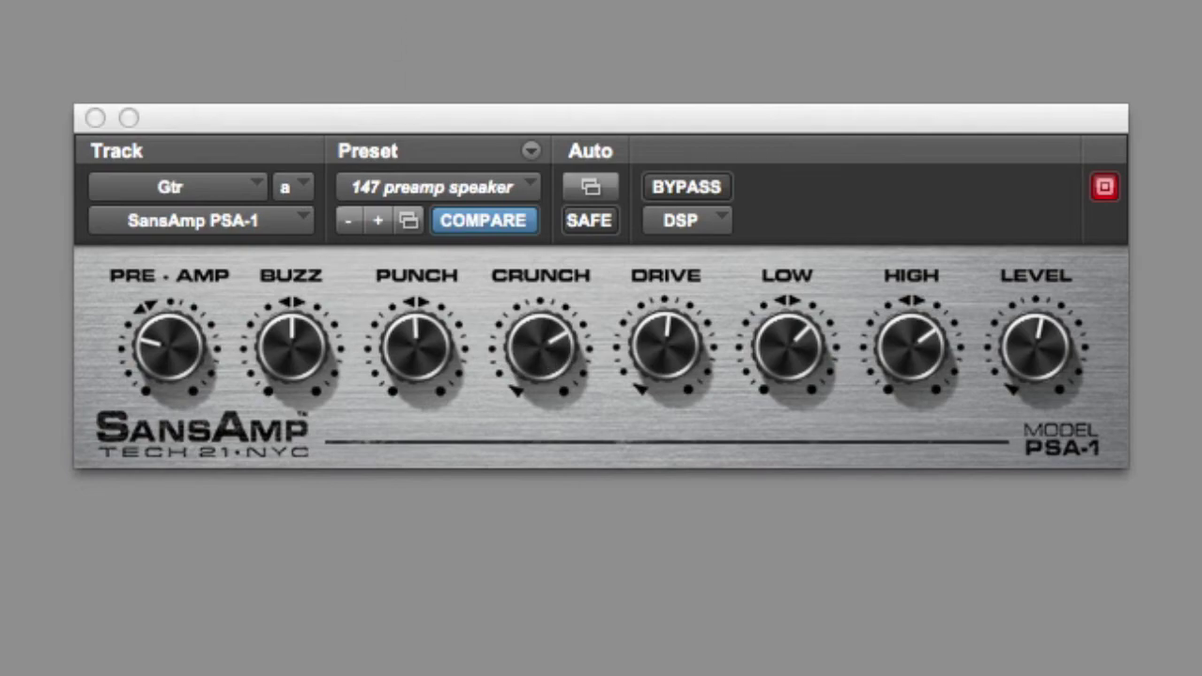
Step: Lower Crunch to about 11 o'clock, raise Punch to about 1, and bring Level up to about 2 o'clock
{"action": "left_click_drag", "start_coordinate": [530, 348], "coordinate": [519, 436]}
{"action": "left_click_drag", "start_coordinate": [437, 333], "coordinate": [488, 355]}
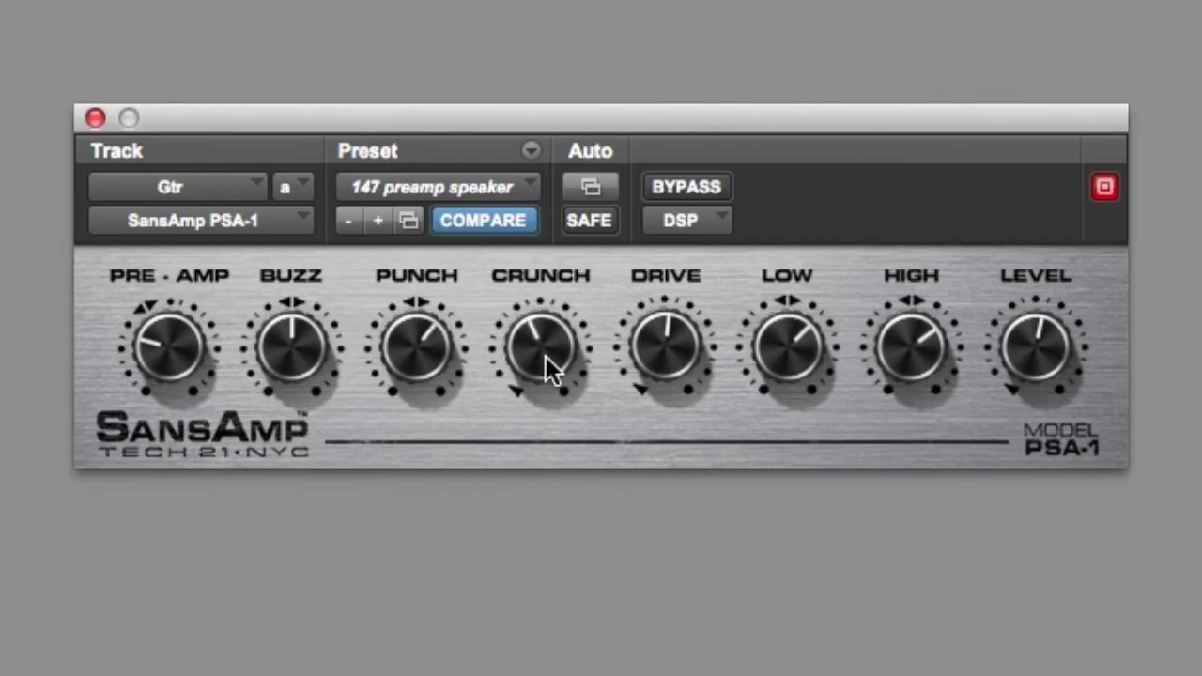
{"action": "left_click_drag", "start_coordinate": [1026, 369], "coordinate": [1043, 324]}
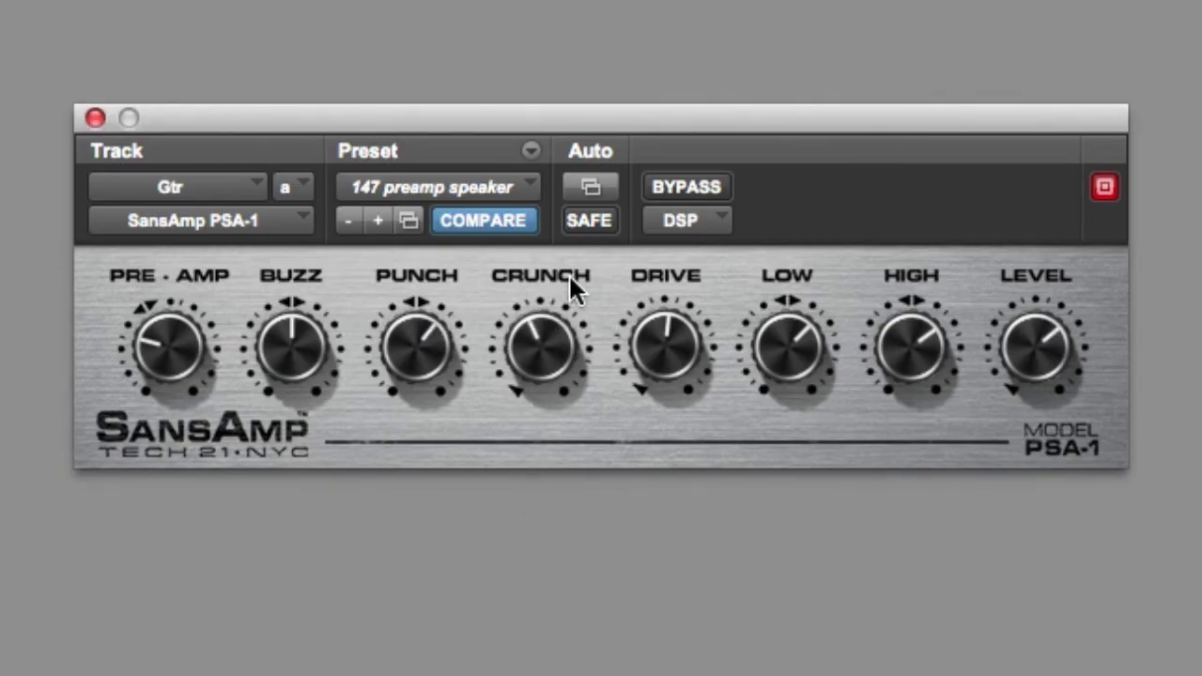
Step: Check the tone against the bypassed signal and nudge Crunch up to about 11:30
{"action": "left_click", "coordinate": [681, 186]}
{"action": "left_click", "coordinate": [680, 187]}
{"action": "mouse_move", "coordinate": [552, 328]}
{"action": "left_mouse_down"}
{"action": "mouse_move", "coordinate": [576, 247]}
{"action": "mouse_move", "coordinate": [555, 354]}
{"action": "mouse_move", "coordinate": [584, 275]}
{"action": "mouse_move", "coordinate": [558, 335]}
{"action": "mouse_move", "coordinate": [566, 317]}
{"action": "left_mouse_up"}
Step: Sweep Drive from about 3 o'clock down to minimum, lowering Level to just before 12 o'clock
{"action": "left_click_drag", "start_coordinate": [668, 341], "coordinate": [681, 234]}
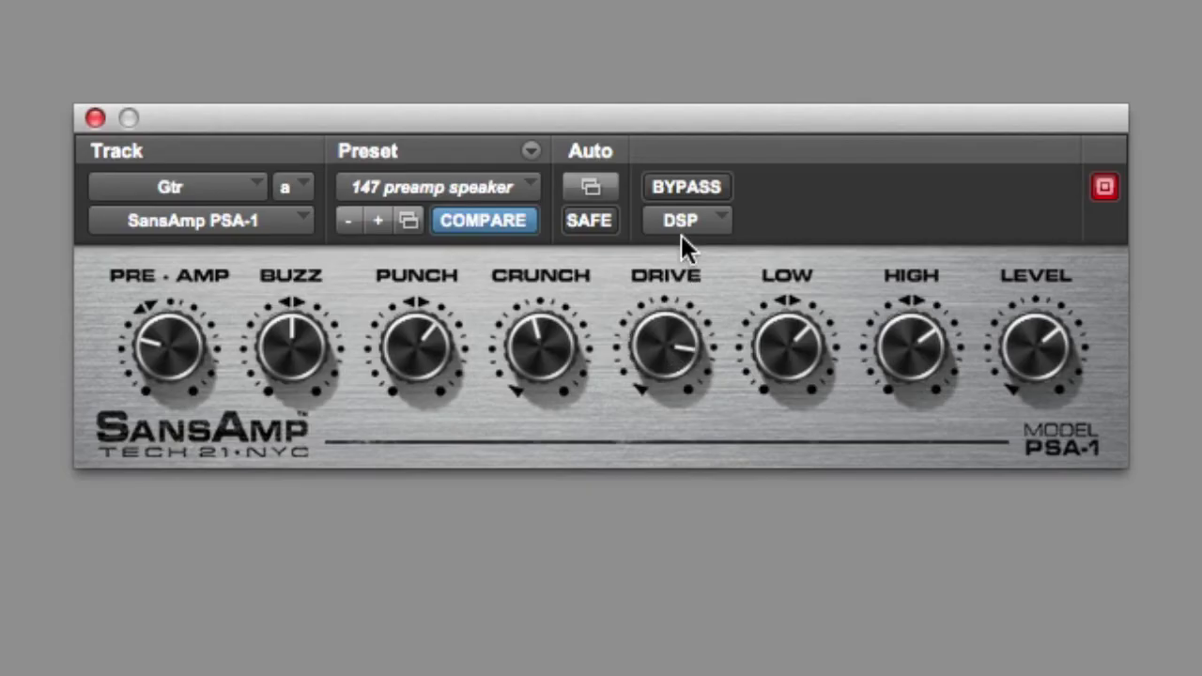
{"action": "mouse_move", "coordinate": [1004, 371]}
{"action": "left_mouse_down"}
{"action": "mouse_move", "coordinate": [1008, 388]}
{"action": "mouse_move", "coordinate": [1010, 369]}
{"action": "left_mouse_up"}
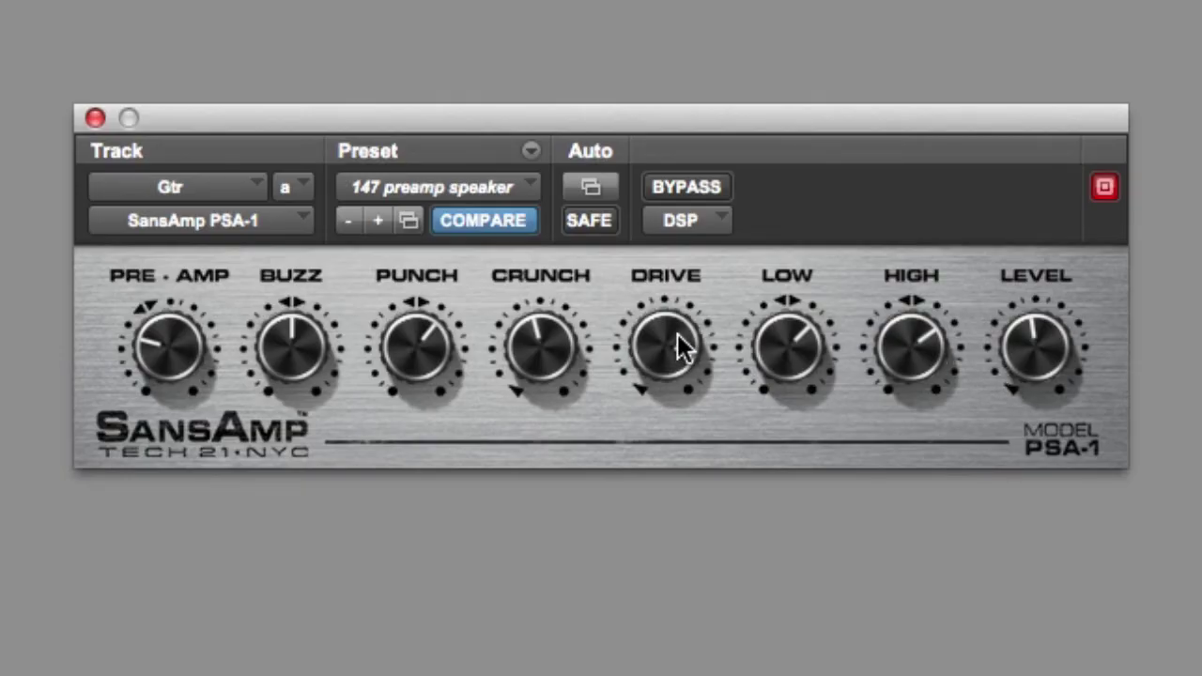
{"action": "left_click_drag", "start_coordinate": [676, 343], "coordinate": [683, 340]}
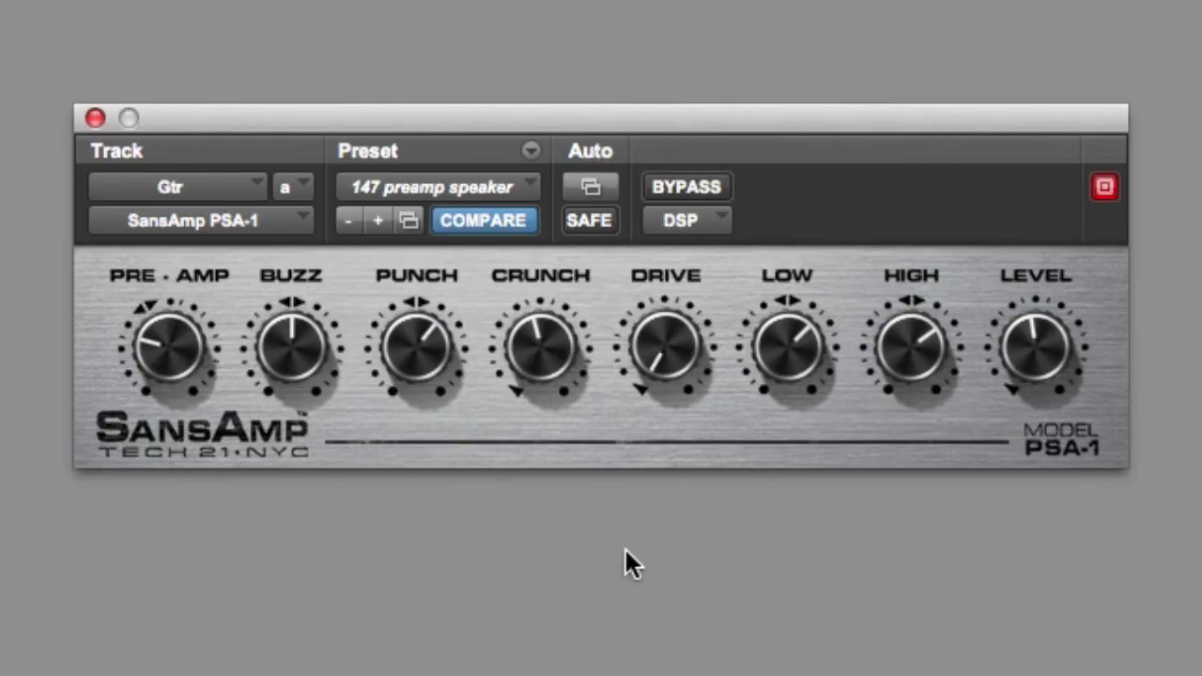
Step: Sweep Pre-Amp up and back to about 11 o'clock, and set Drive to about 2 o'clock
{"action": "left_click_drag", "start_coordinate": [228, 336], "coordinate": [210, 227]}
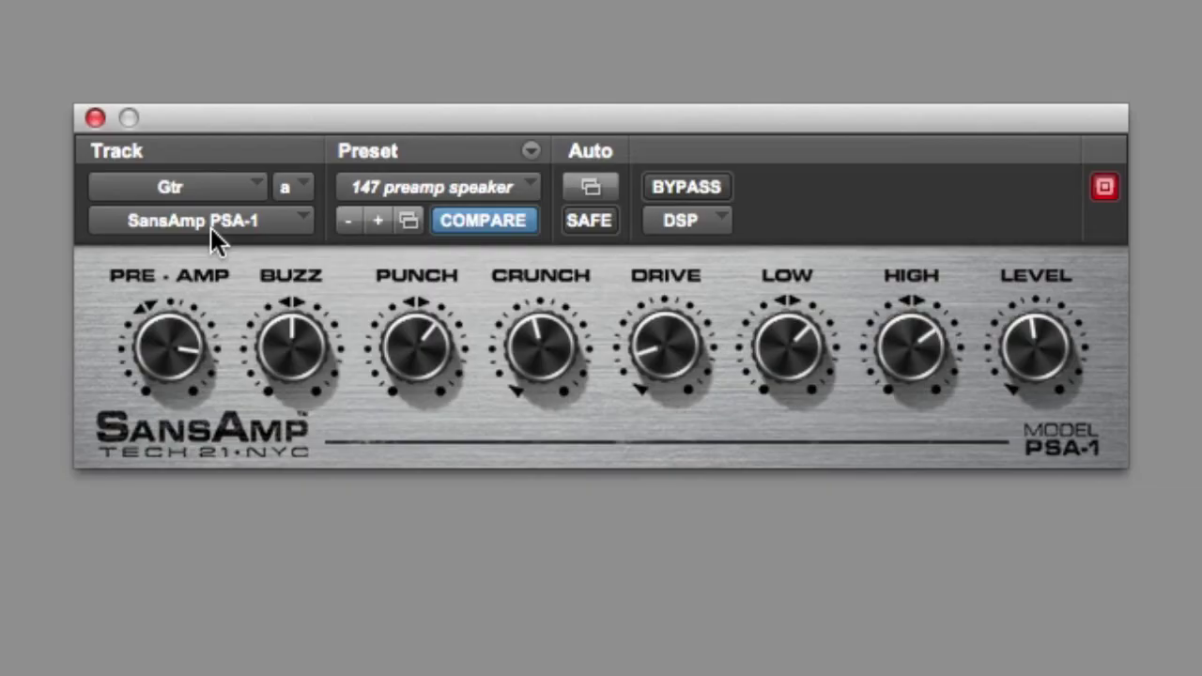
{"action": "left_click_drag", "start_coordinate": [210, 228], "coordinate": [201, 364]}
{"action": "left_click_drag", "start_coordinate": [662, 273], "coordinate": [679, 185]}
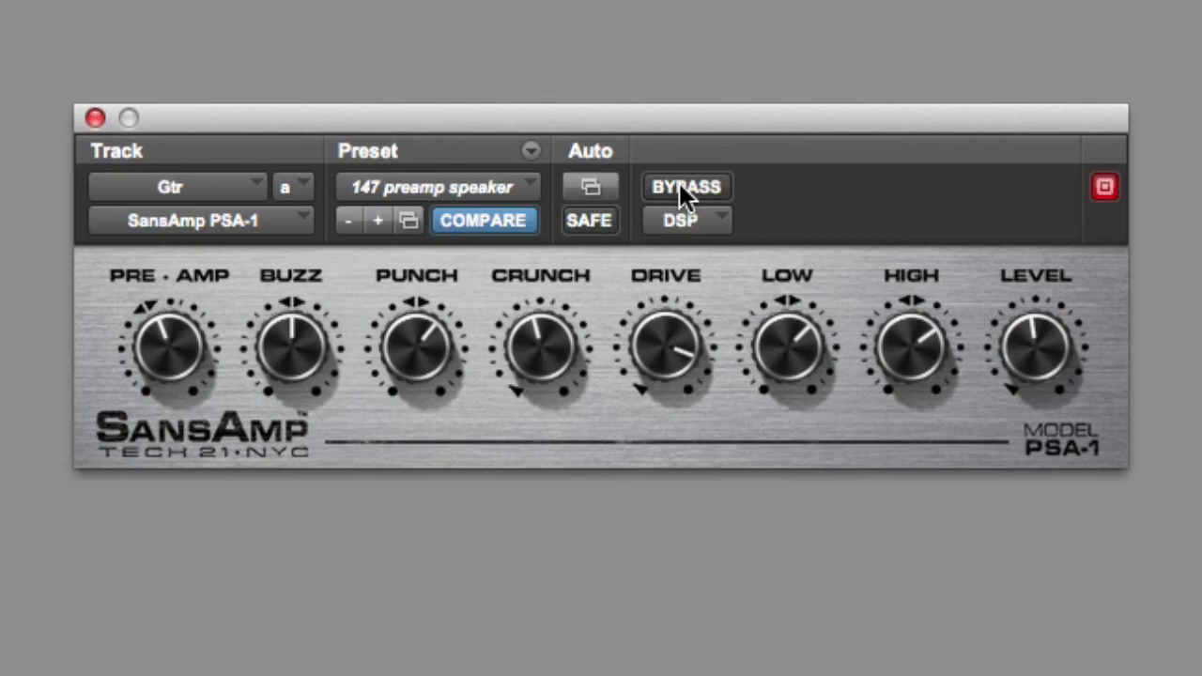
{"action": "mouse_move", "coordinate": [662, 354]}
{"action": "left_mouse_down"}
{"action": "mouse_move", "coordinate": [644, 424]}
{"action": "mouse_move", "coordinate": [657, 367]}
{"action": "left_mouse_up"}
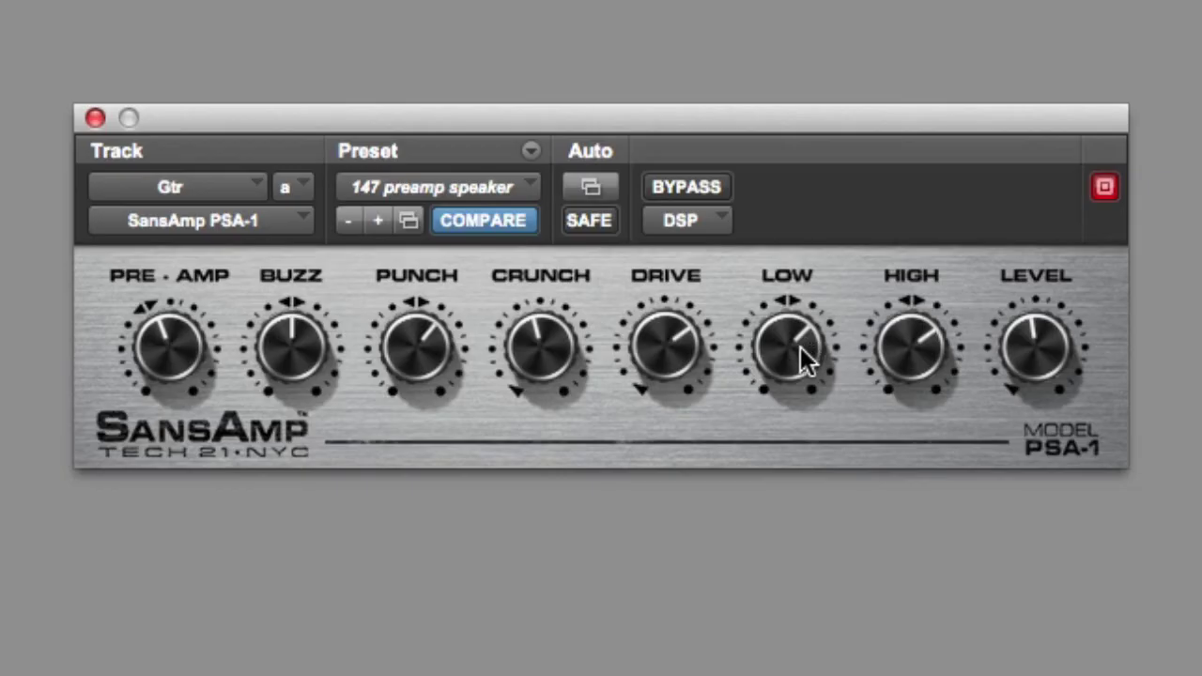
Step: Raise Low to about 3:30 and lower High to about 11 o'clock
{"action": "left_click_drag", "start_coordinate": [800, 346], "coordinate": [874, 351]}
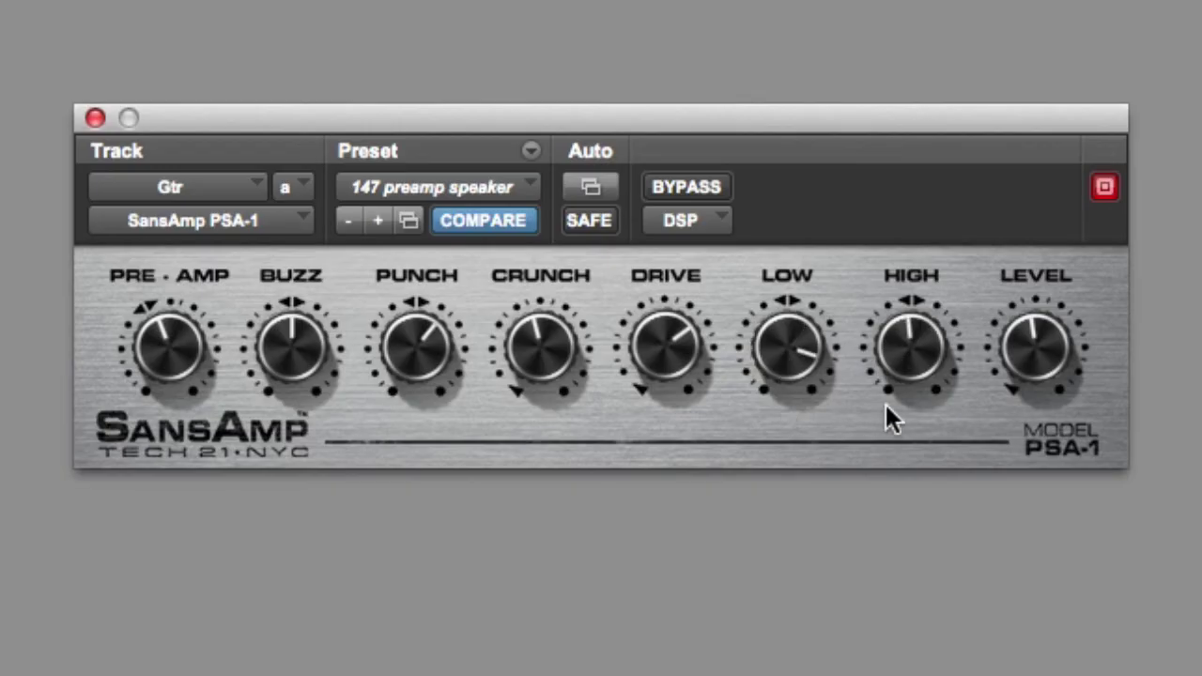
{"action": "mouse_move", "coordinate": [884, 404]}
{"action": "left_mouse_down"}
{"action": "mouse_move", "coordinate": [882, 440]}
{"action": "mouse_move", "coordinate": [881, 423]}
{"action": "left_mouse_up"}
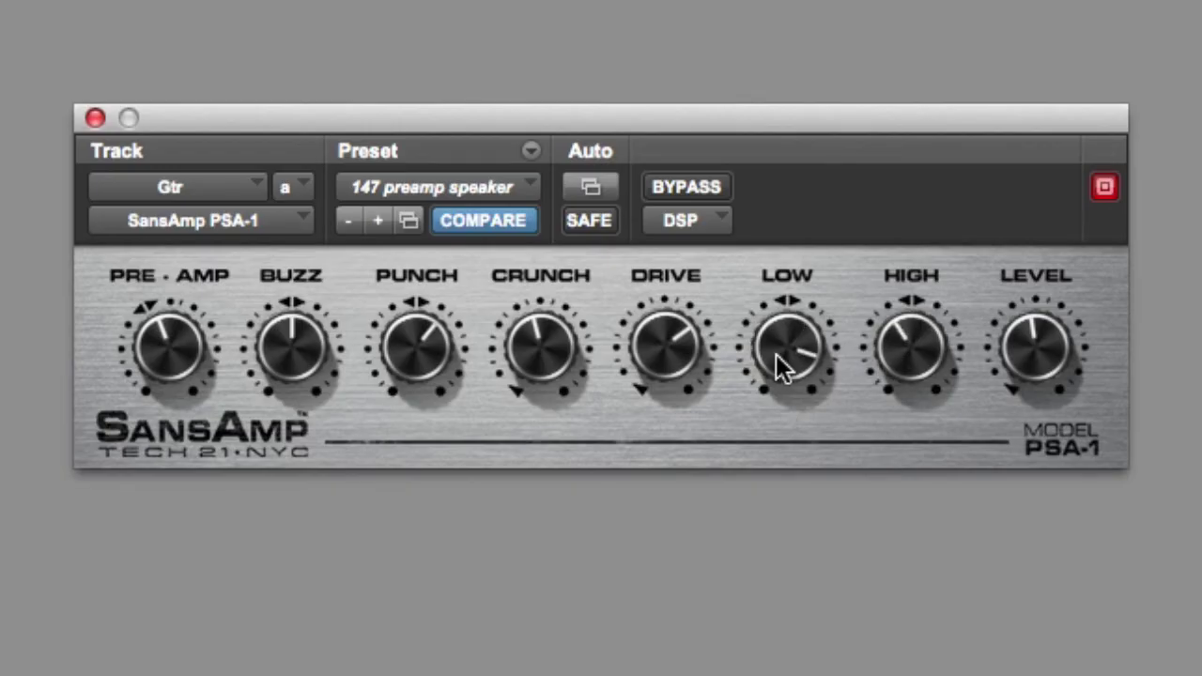
Step: Set Low to about 3 o'clock, and step through the presets to load 122 preamp speaker
{"action": "left_click_drag", "start_coordinate": [776, 354], "coordinate": [768, 408]}
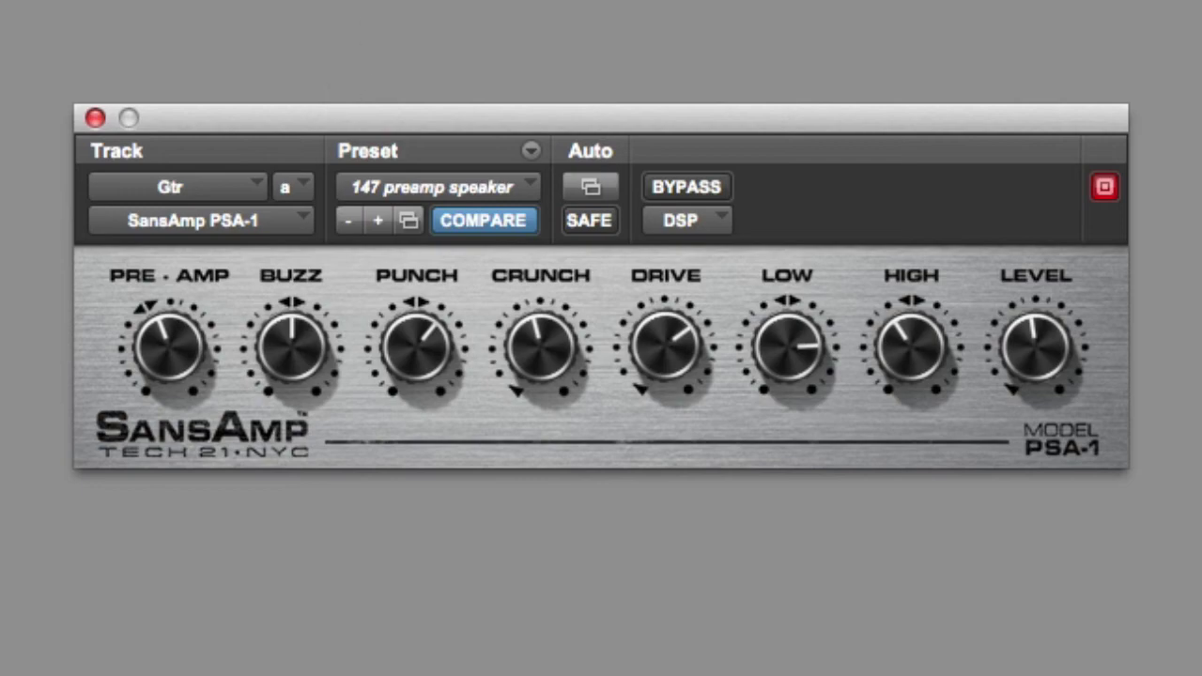
{"action": "left_click", "coordinate": [377, 220]}
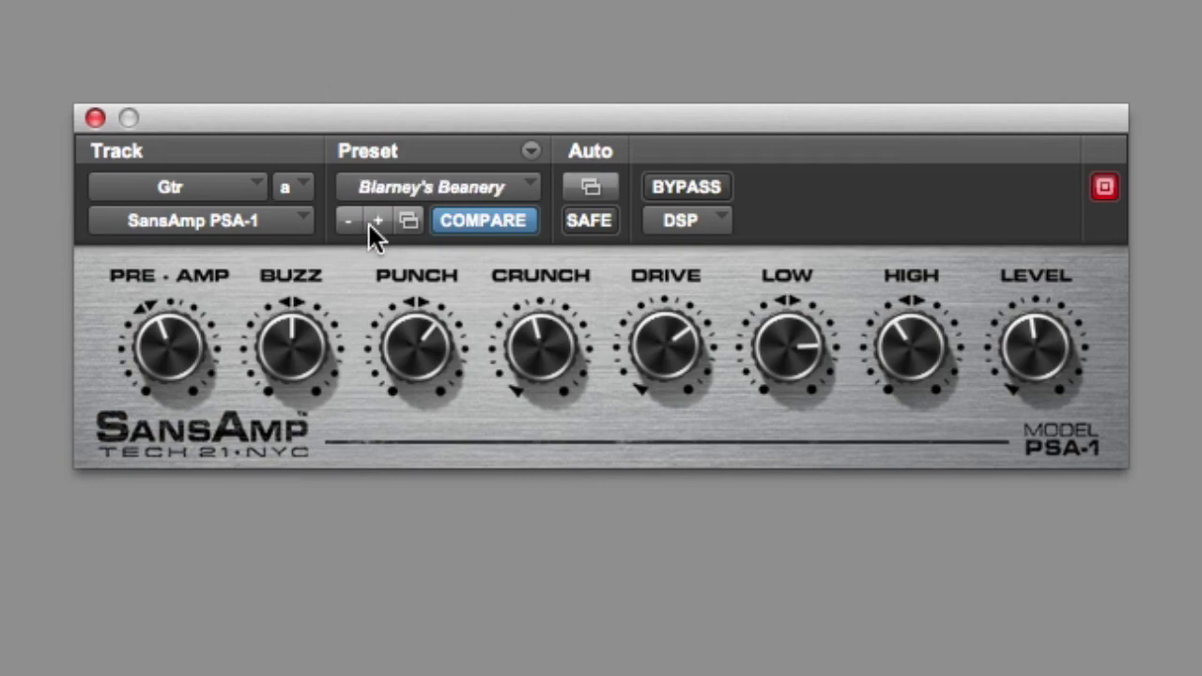
{"action": "left_click", "coordinate": [354, 224]}
{"action": "left_click", "coordinate": [354, 224]}
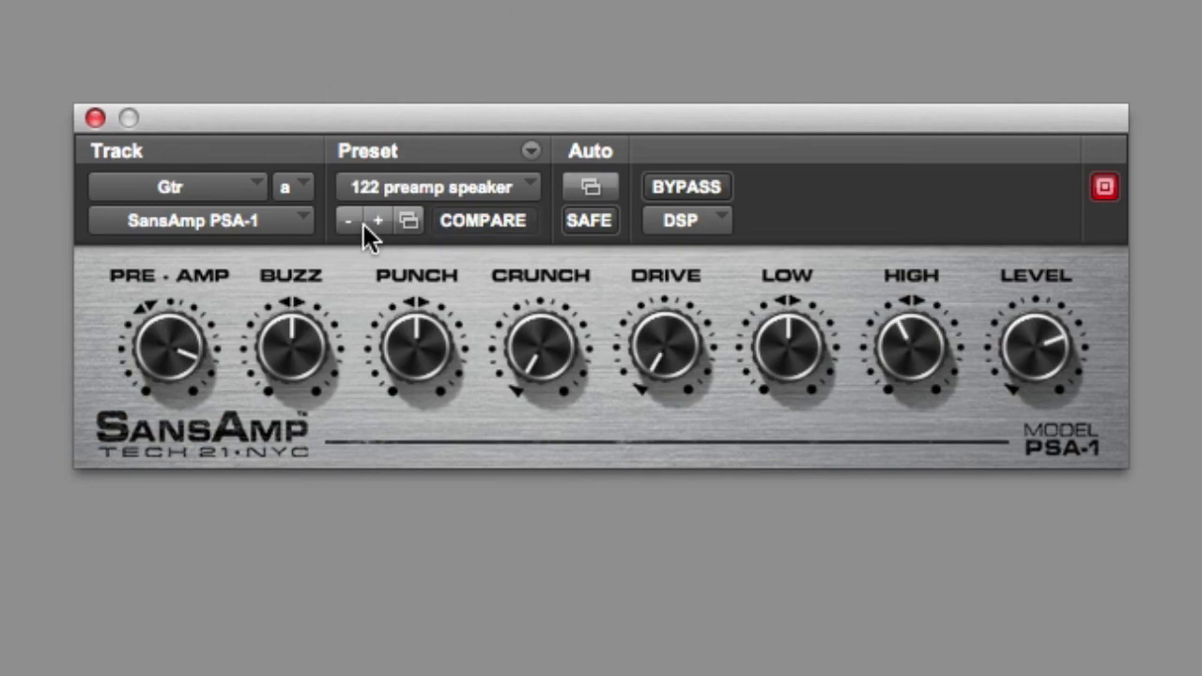
Step: Compare the 122 preamp speaker preset with the bypassed guitar signal several times, leaving the effect active
{"action": "left_click", "coordinate": [672, 193]}
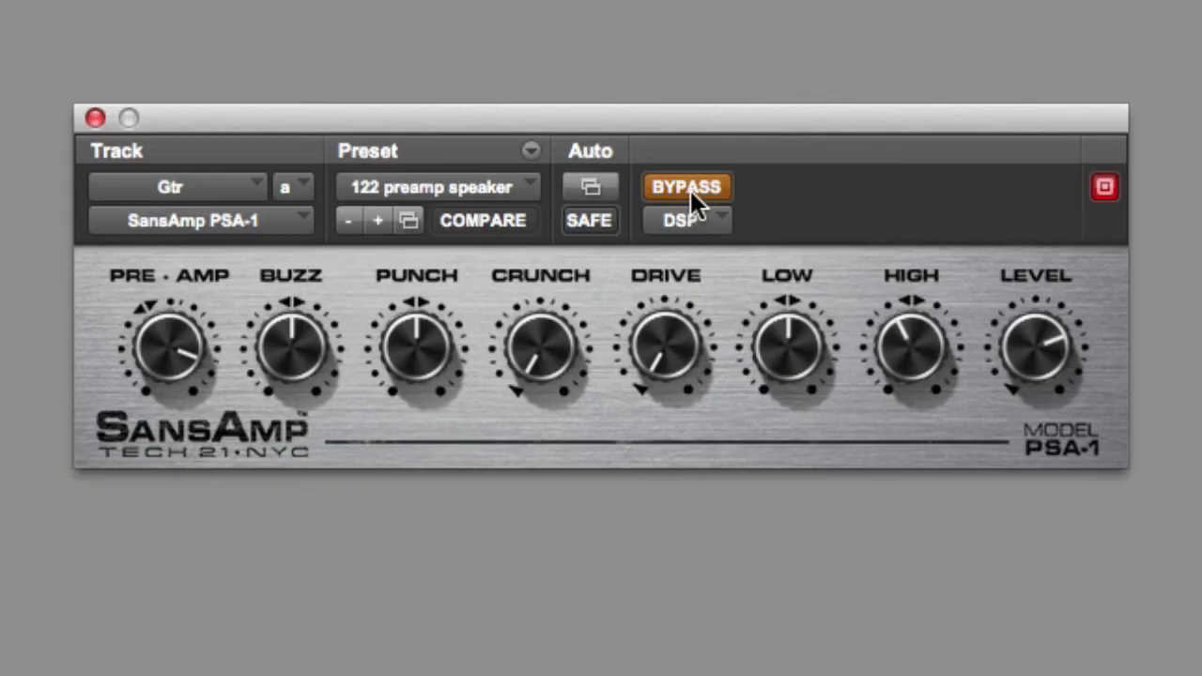
{"action": "left_click", "coordinate": [690, 191]}
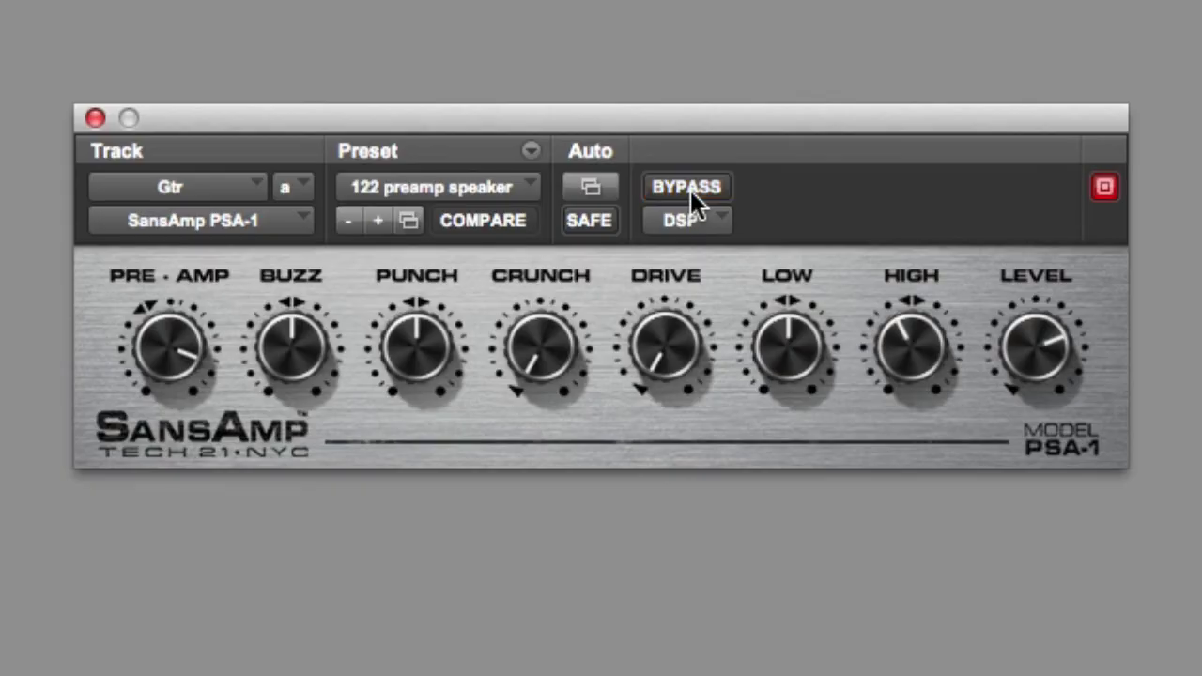
{"action": "left_click", "coordinate": [690, 191]}
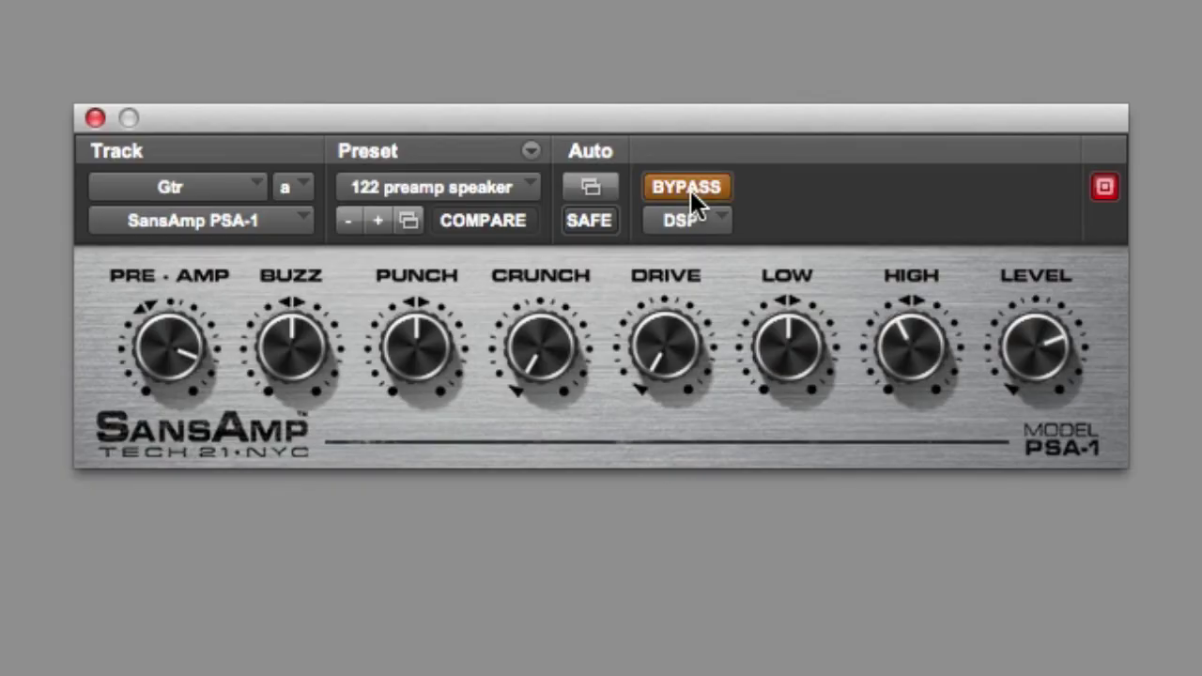
{"action": "left_click", "coordinate": [690, 190]}
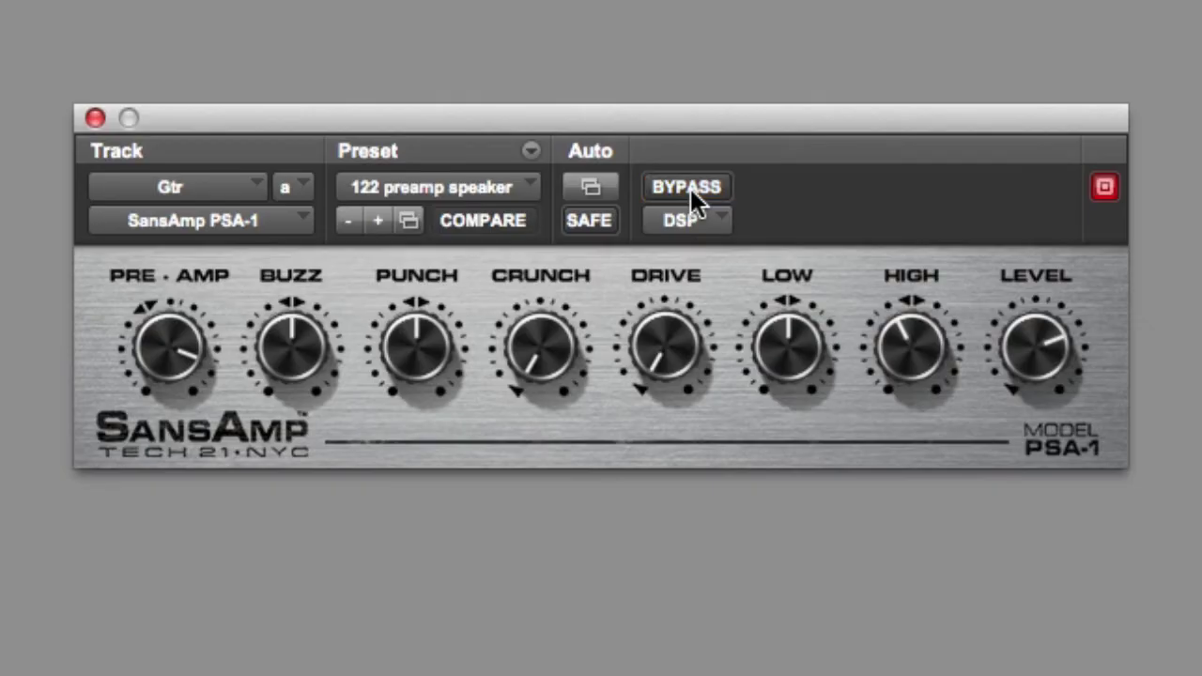
{"action": "left_click", "coordinate": [690, 188]}
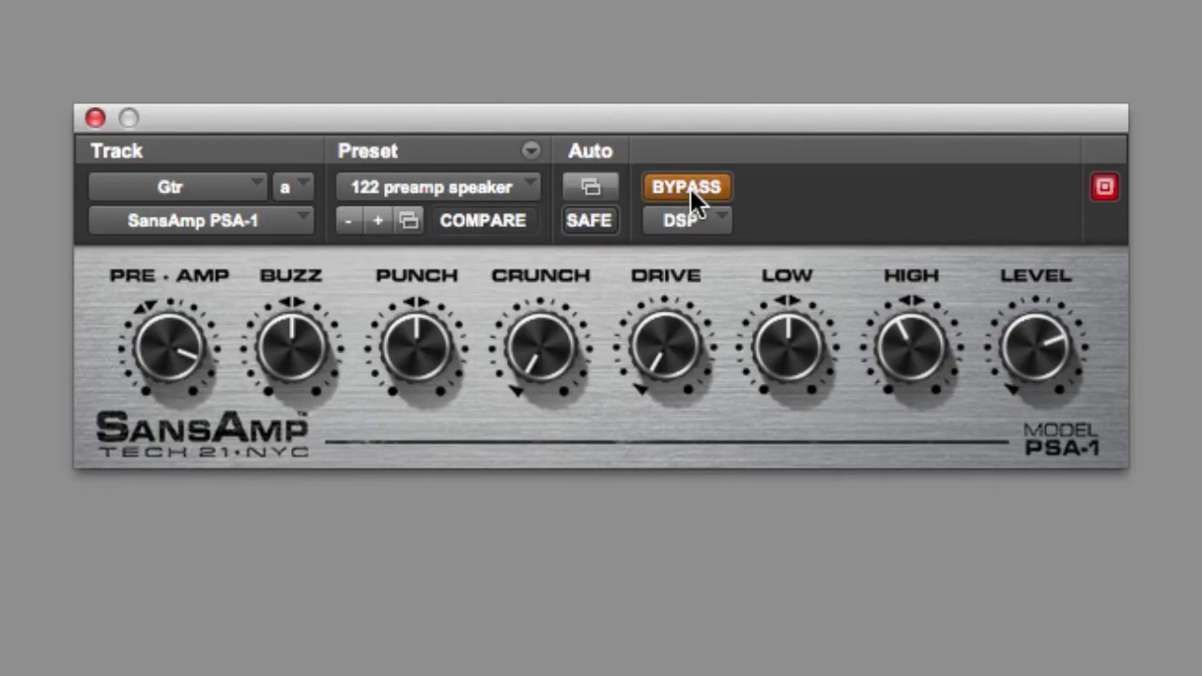
{"action": "left_click", "coordinate": [690, 189]}
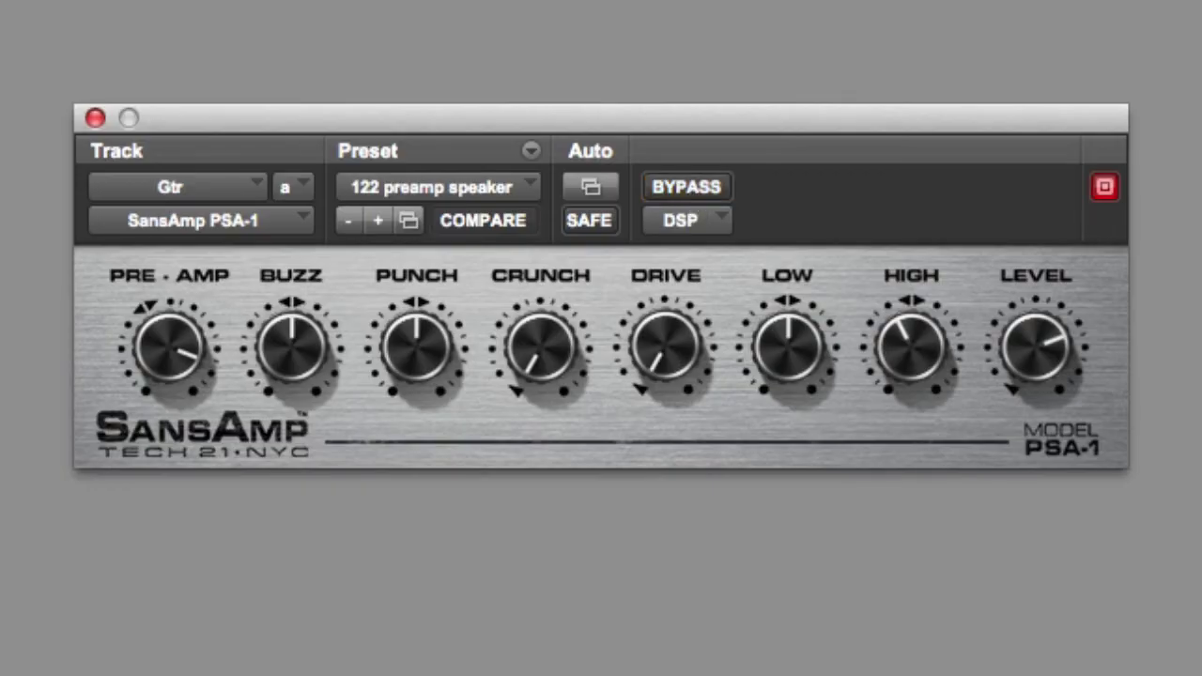
{"action": "left_click", "coordinate": [711, 187]}
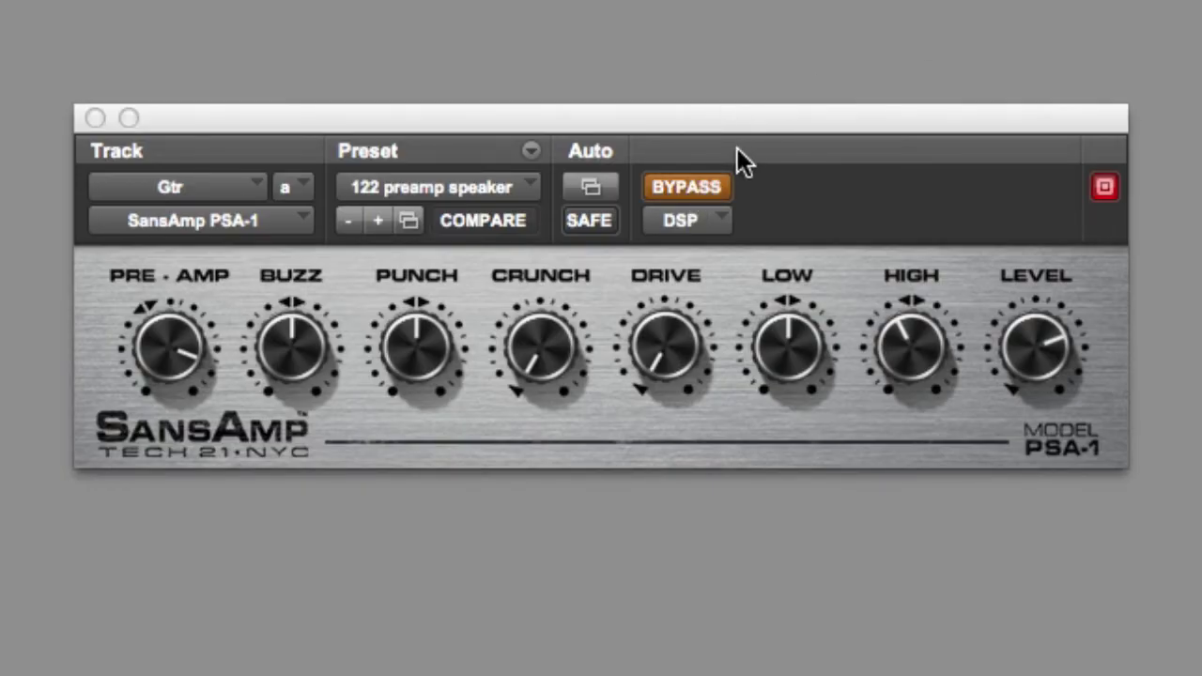
{"action": "left_click", "coordinate": [717, 179]}
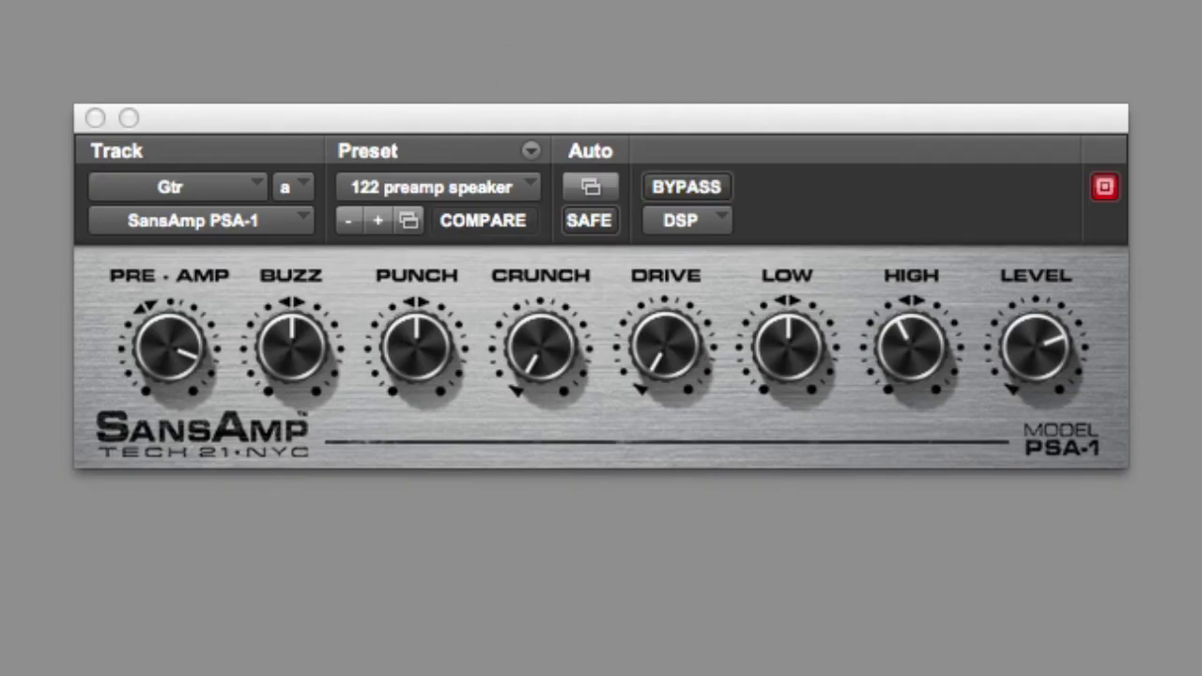
Step: Load the 147 preamp speaker preset and compare it with the bypassed signal
{"action": "left_click", "coordinate": [382, 220]}
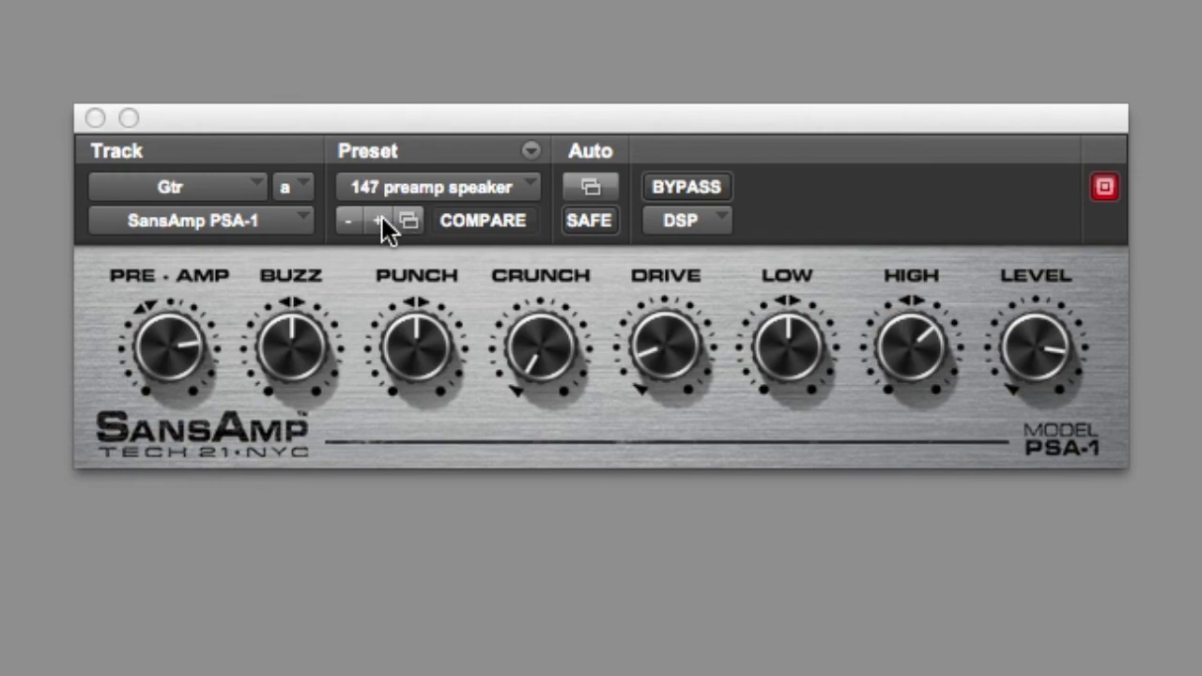
{"action": "left_click", "coordinate": [668, 190]}
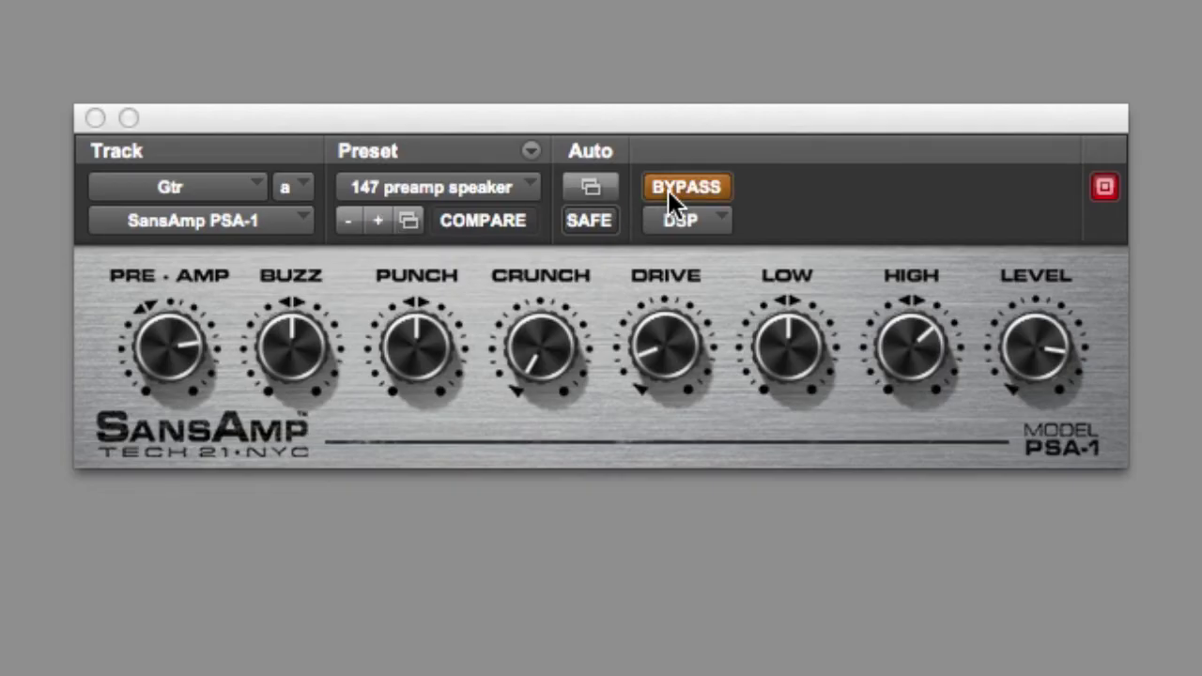
{"action": "left_click", "coordinate": [668, 190]}
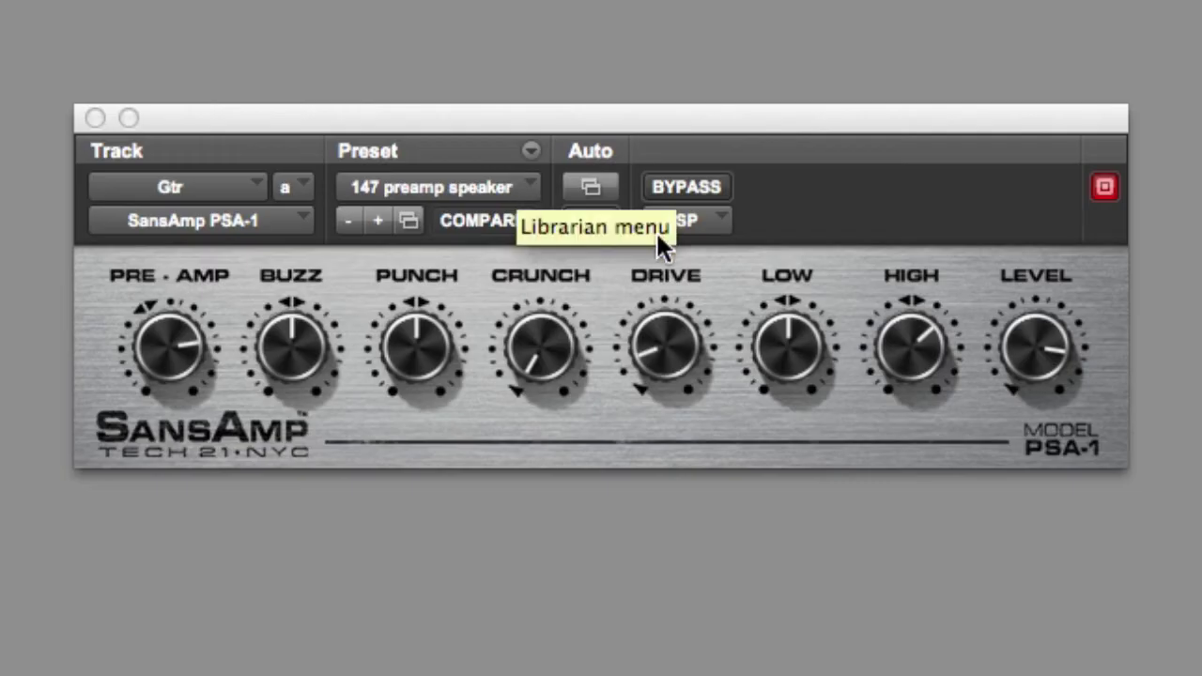
Step: Lower Level to about 10 o'clock and raise Pre-Amp to about 3:30, Crunch to just before 12 o'clock and Punch to about 3 o'clock
{"action": "left_click_drag", "start_coordinate": [973, 326], "coordinate": [977, 497]}
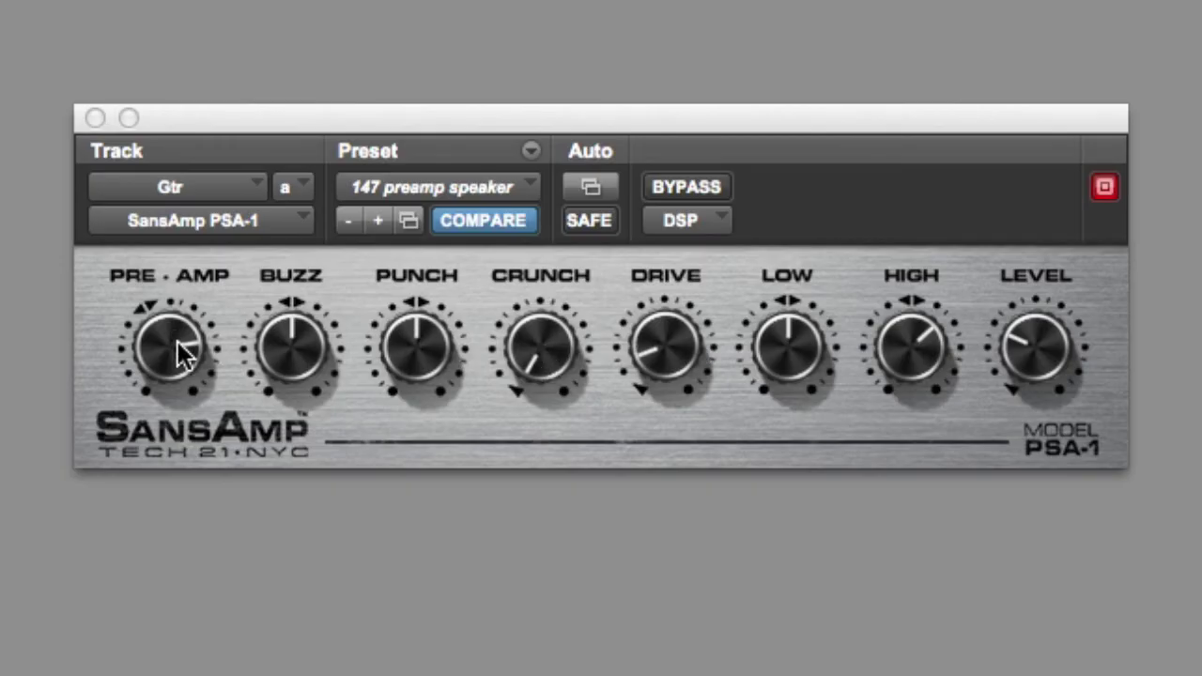
{"action": "left_click", "coordinate": [183, 309]}
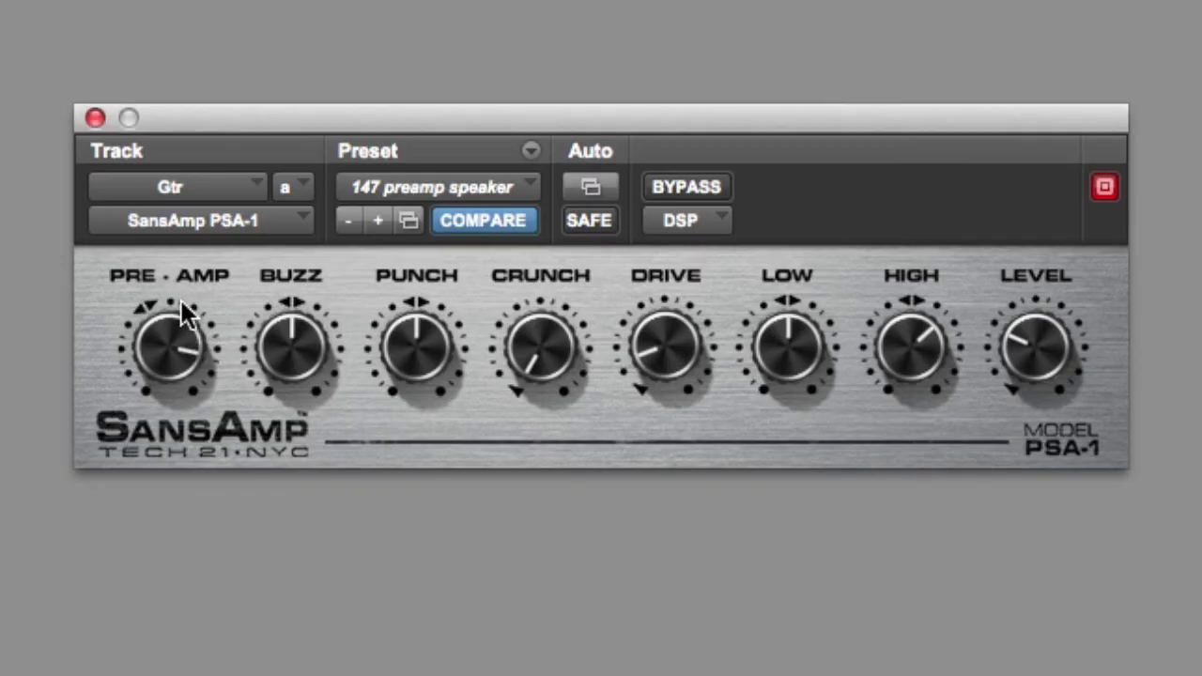
{"action": "left_click_drag", "start_coordinate": [183, 309], "coordinate": [242, 324]}
{"action": "left_click_drag", "start_coordinate": [550, 340], "coordinate": [561, 218]}
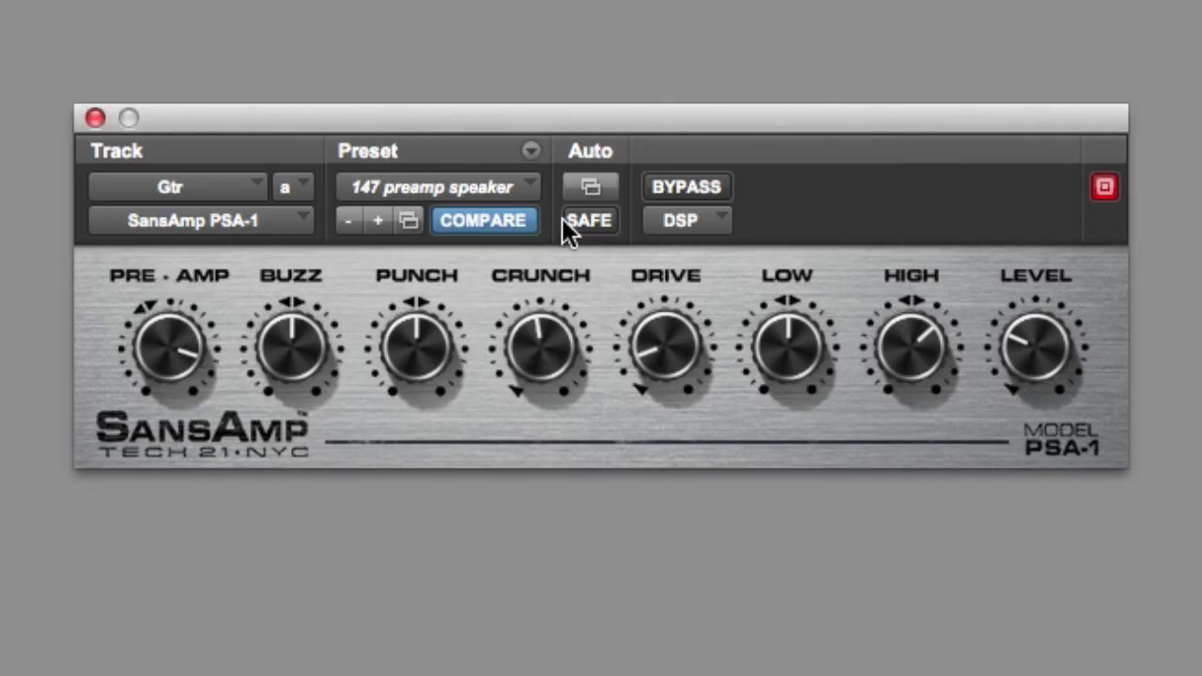
{"action": "left_click_drag", "start_coordinate": [422, 344], "coordinate": [431, 260]}
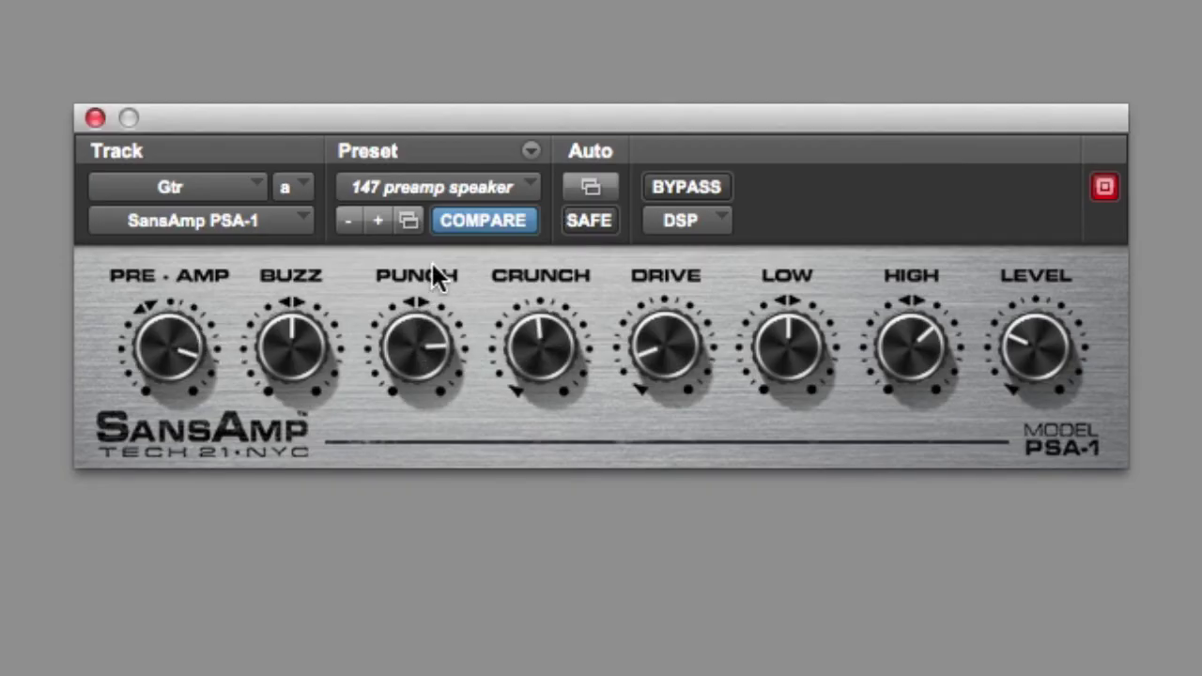
Step: Raise Level to about 12 o'clock and check the tone against the bypassed signal
{"action": "left_click_drag", "start_coordinate": [1028, 329], "coordinate": [1045, 261]}
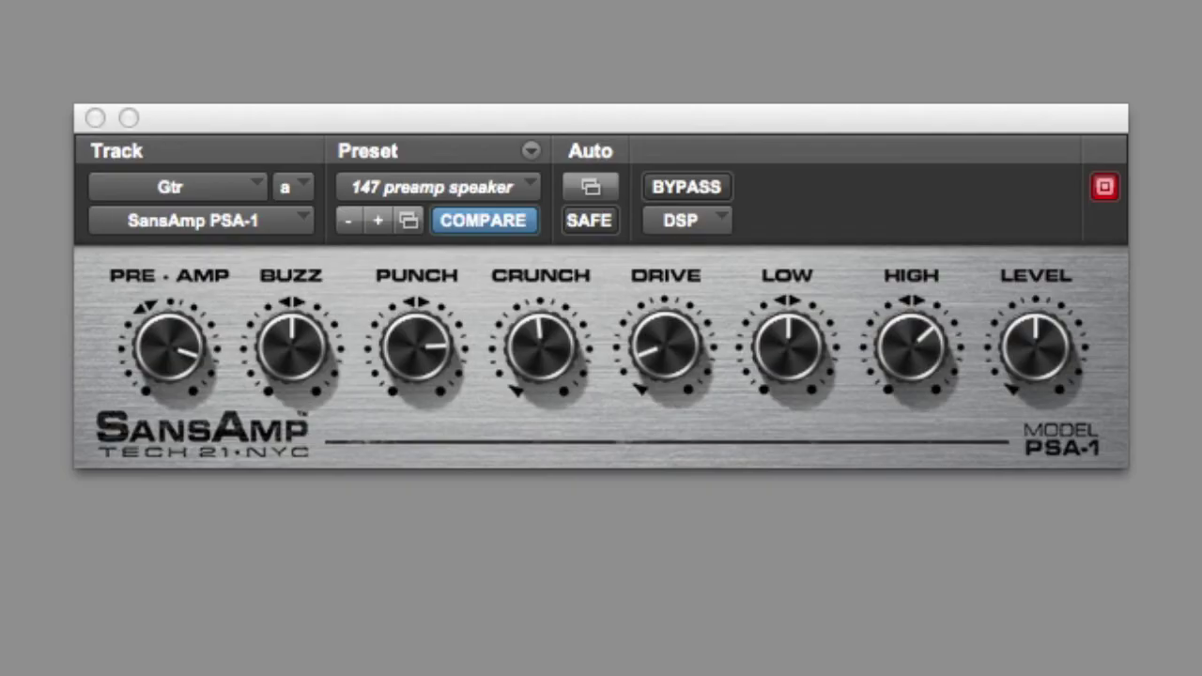
{"action": "left_click", "coordinate": [705, 188]}
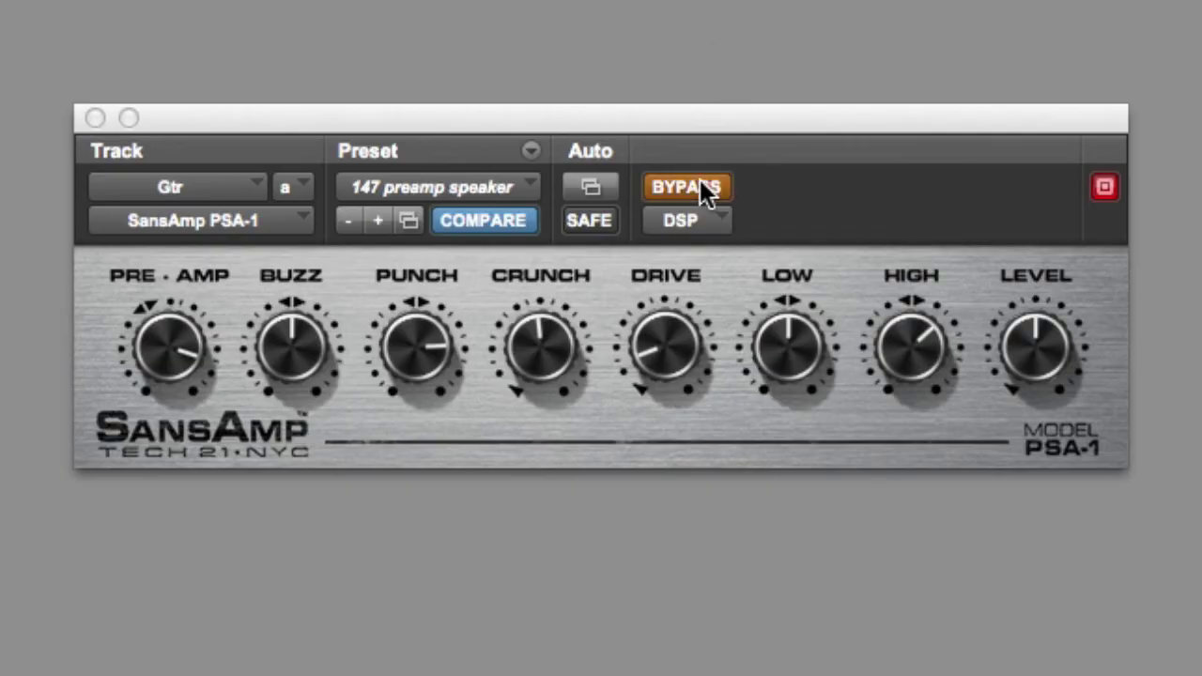
{"action": "left_click", "coordinate": [705, 188]}
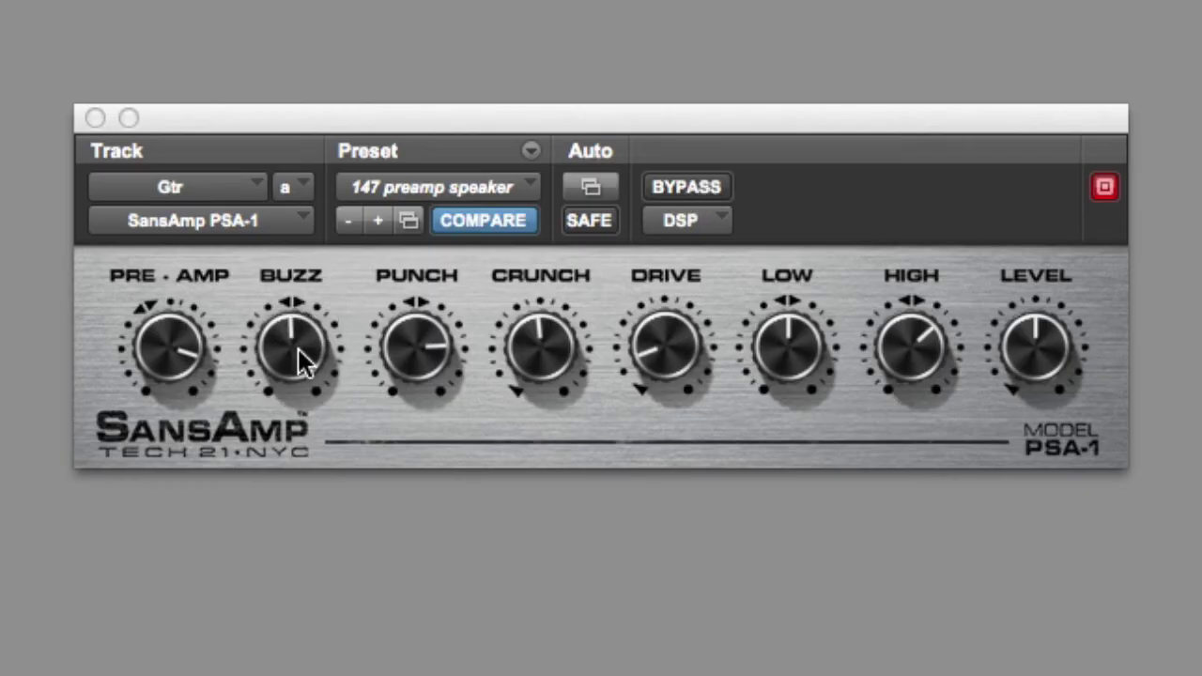
Step: Lower Buzz to about 9:30 and raise Pre-Amp to about 5 o'clock
{"action": "left_click_drag", "start_coordinate": [298, 349], "coordinate": [297, 413]}
{"action": "left_click_drag", "start_coordinate": [184, 340], "coordinate": [182, 319]}
{"action": "mouse_move", "coordinate": [279, 333]}
{"action": "left_mouse_down"}
{"action": "mouse_move", "coordinate": [278, 360]}
{"action": "mouse_move", "coordinate": [285, 349]}
{"action": "left_mouse_up"}
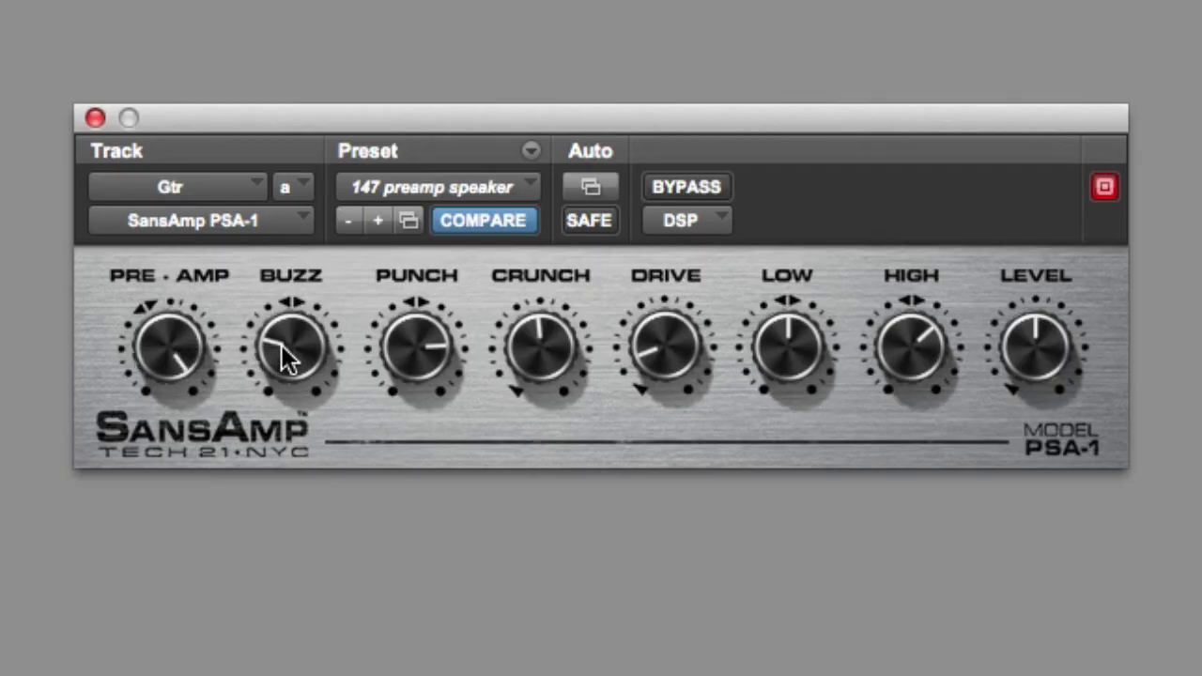
Step: Lower Crunch to about 10:30, raise Punch to about 3:30 and lower High to about 12 o'clock
{"action": "left_click_drag", "start_coordinate": [551, 356], "coordinate": [526, 419]}
{"action": "left_click_drag", "start_coordinate": [465, 389], "coordinate": [434, 328]}
{"action": "left_click_drag", "start_coordinate": [897, 355], "coordinate": [878, 414]}
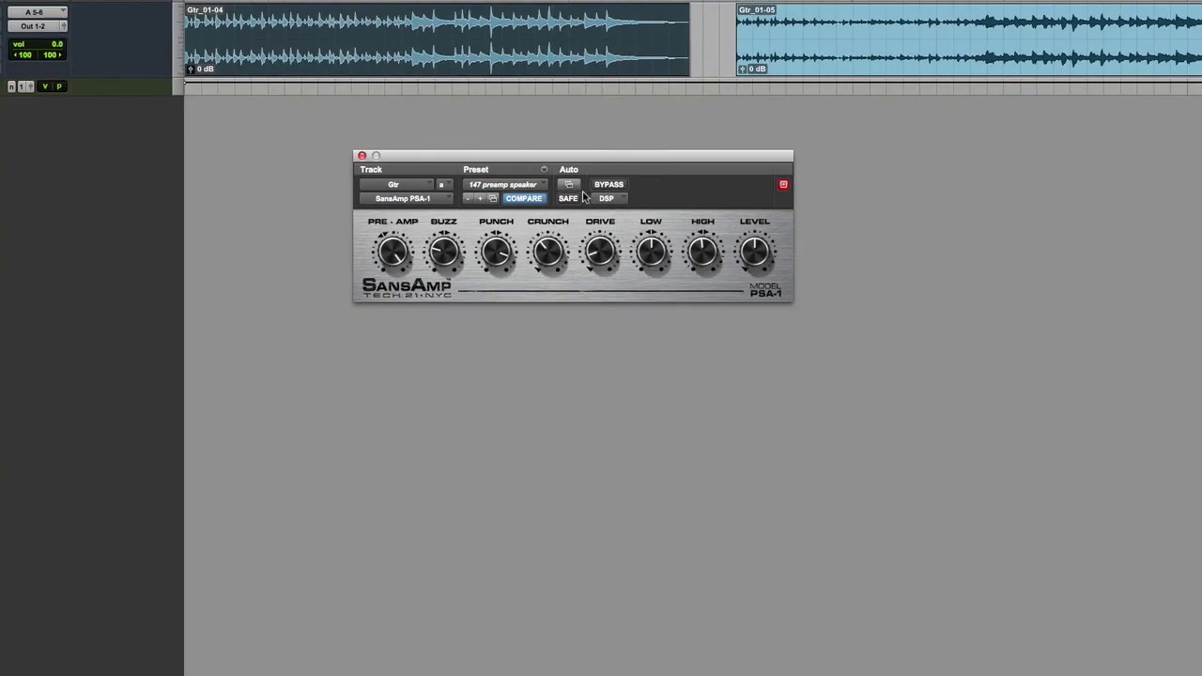
Step: Load the 02 - Vintage preset from the SansAmp Factory Presets
{"action": "left_click", "coordinate": [532, 193]}
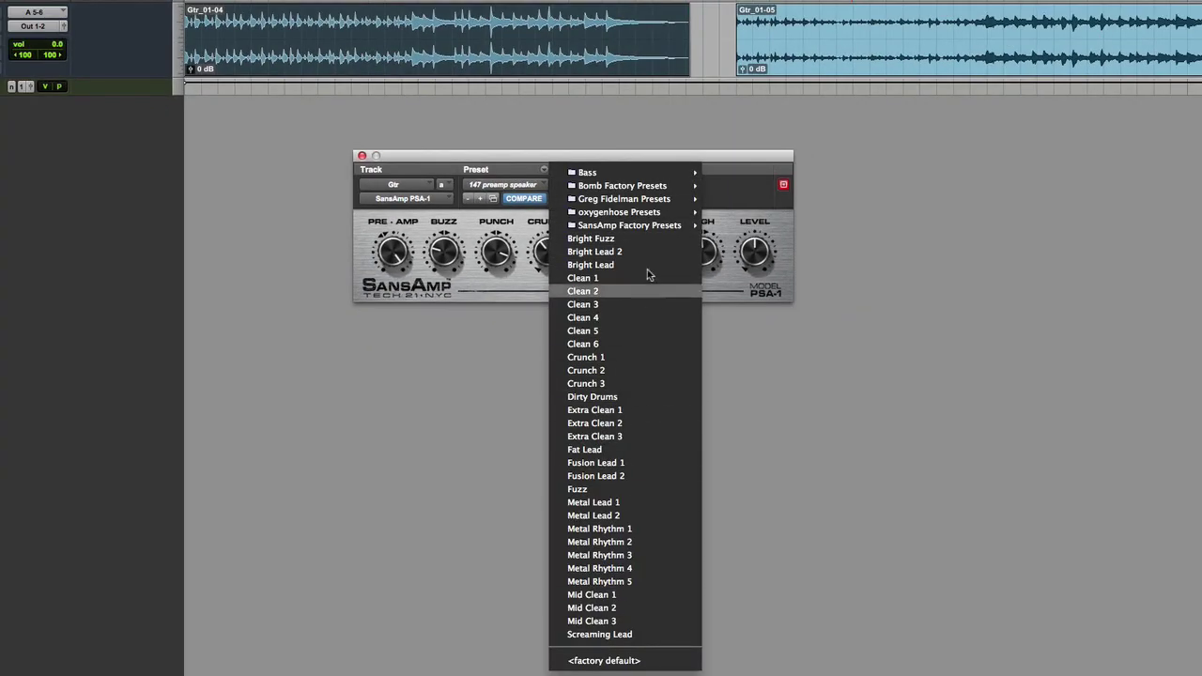
{"action": "mouse_move", "coordinate": [659, 215]}
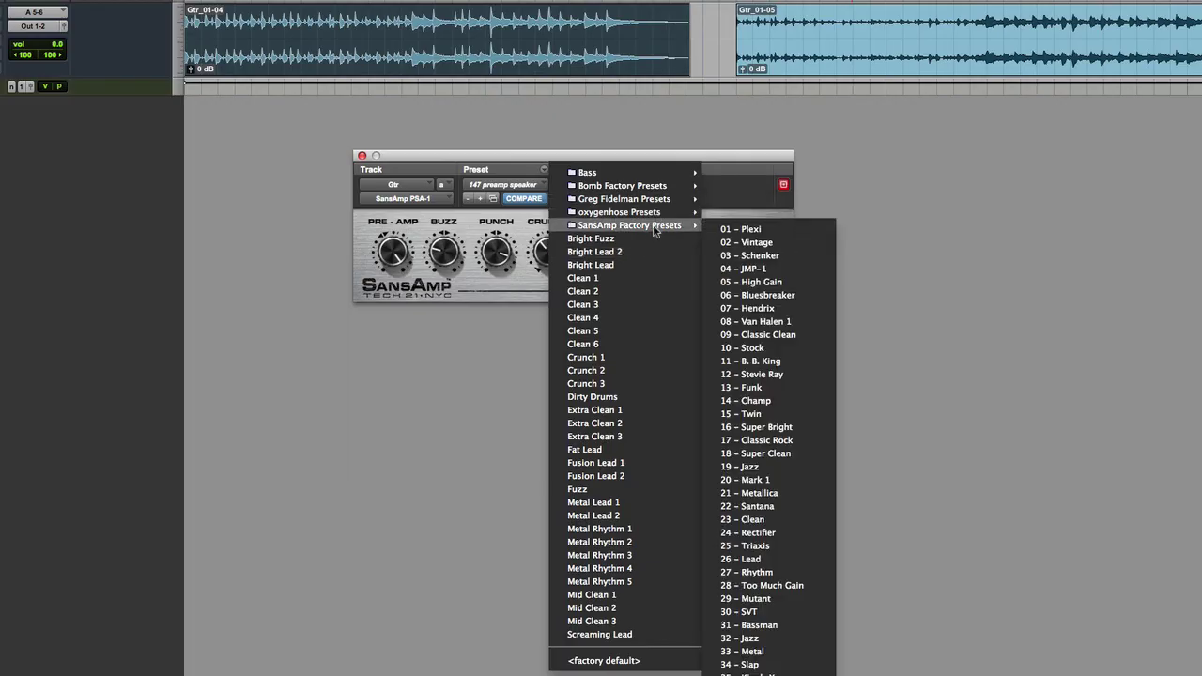
{"action": "left_click", "coordinate": [760, 243]}
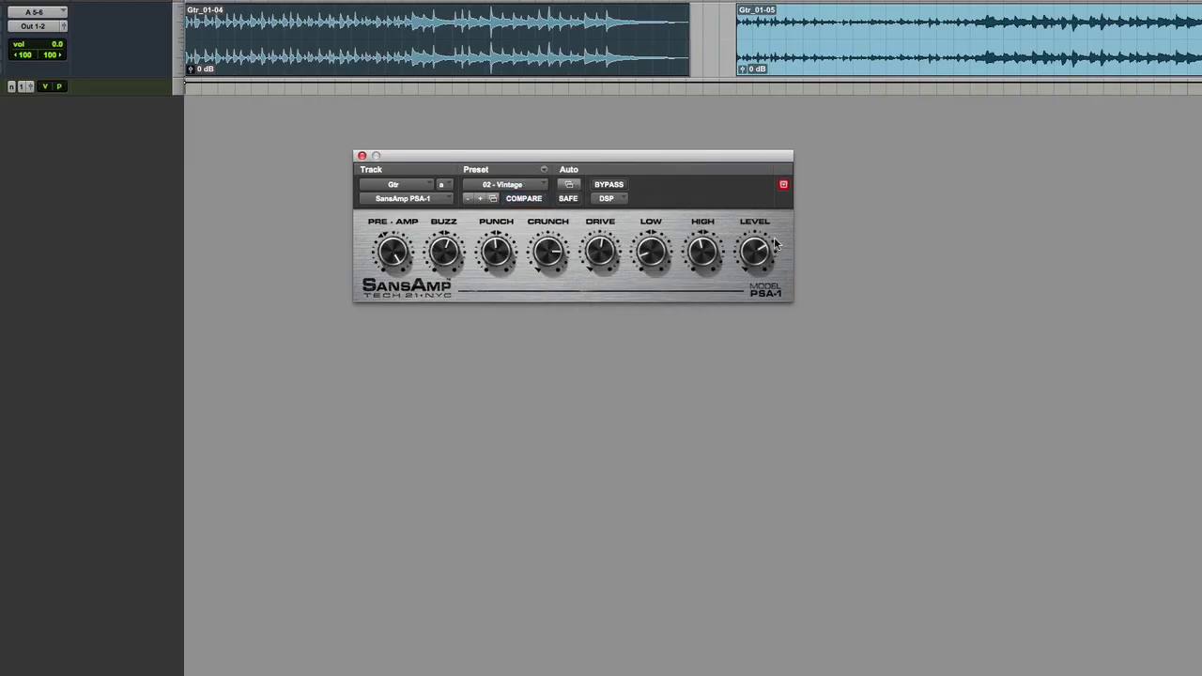
Step: Audition the factory presets one after another from 03 - Schenker through 07 - Hendrix
{"action": "left_click", "coordinate": [480, 199]}
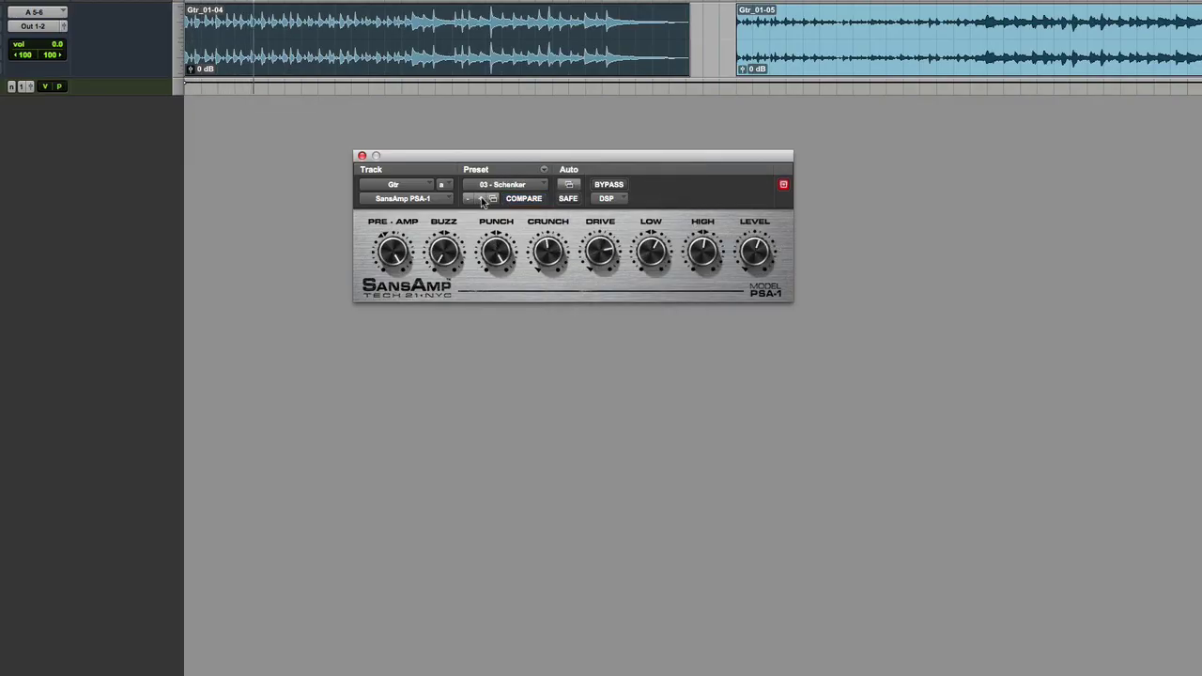
{"action": "left_click", "coordinate": [482, 199]}
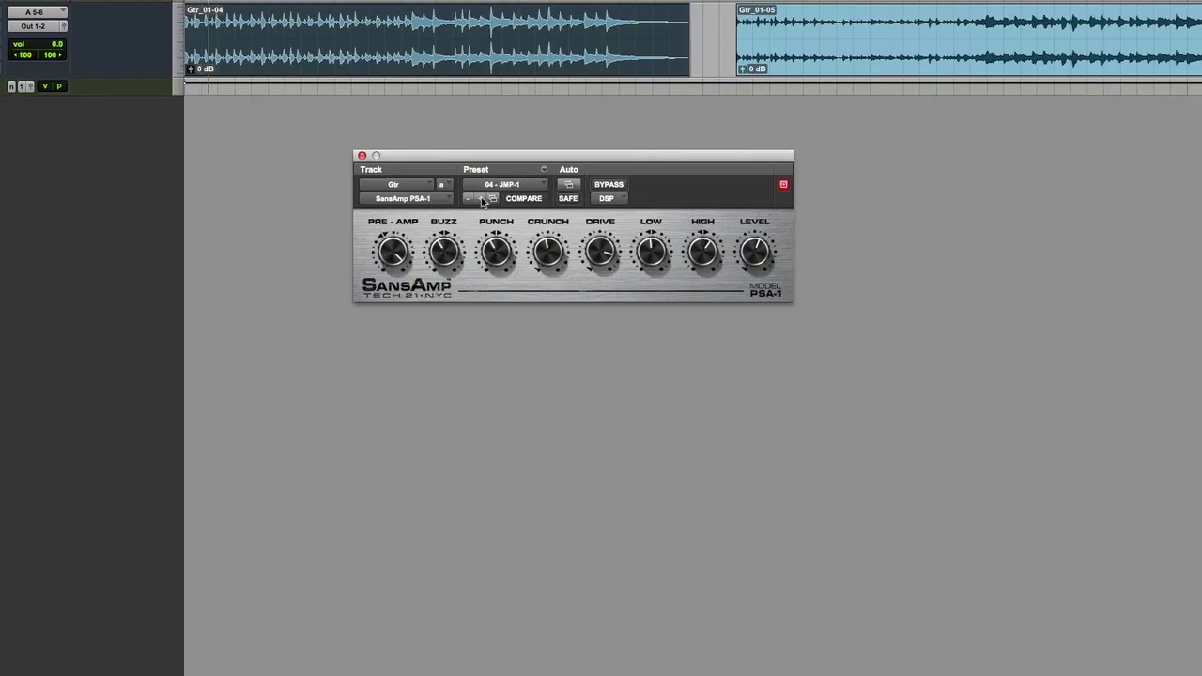
{"action": "left_click", "coordinate": [482, 199]}
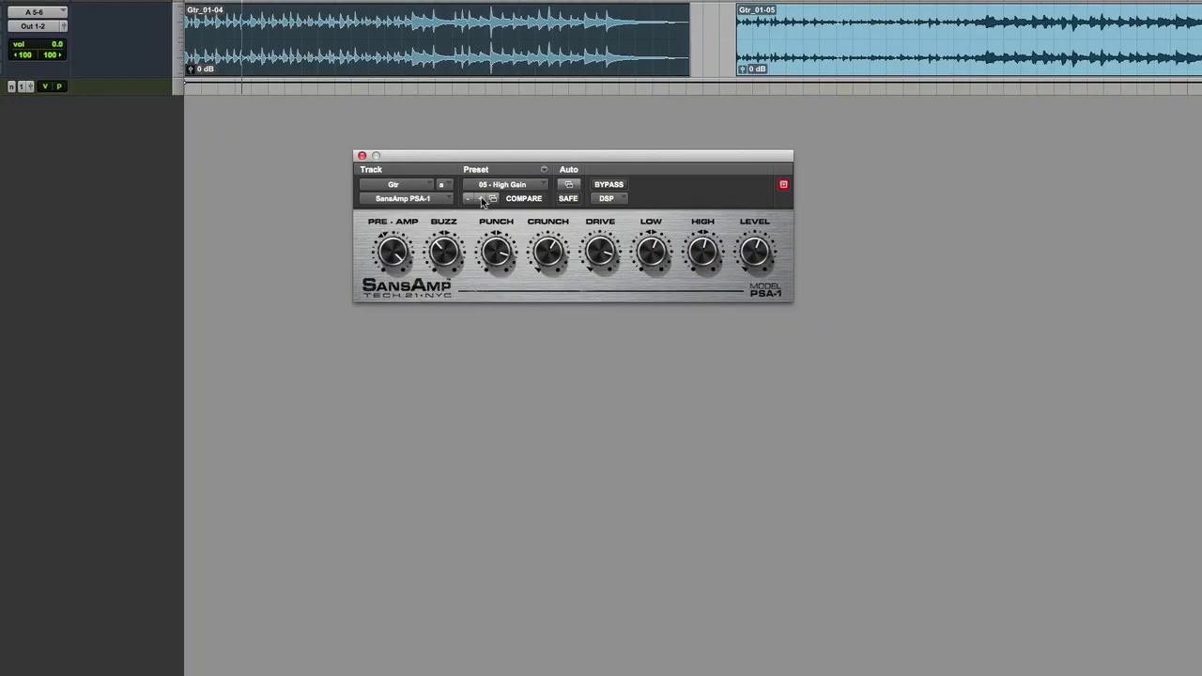
{"action": "left_click", "coordinate": [482, 199]}
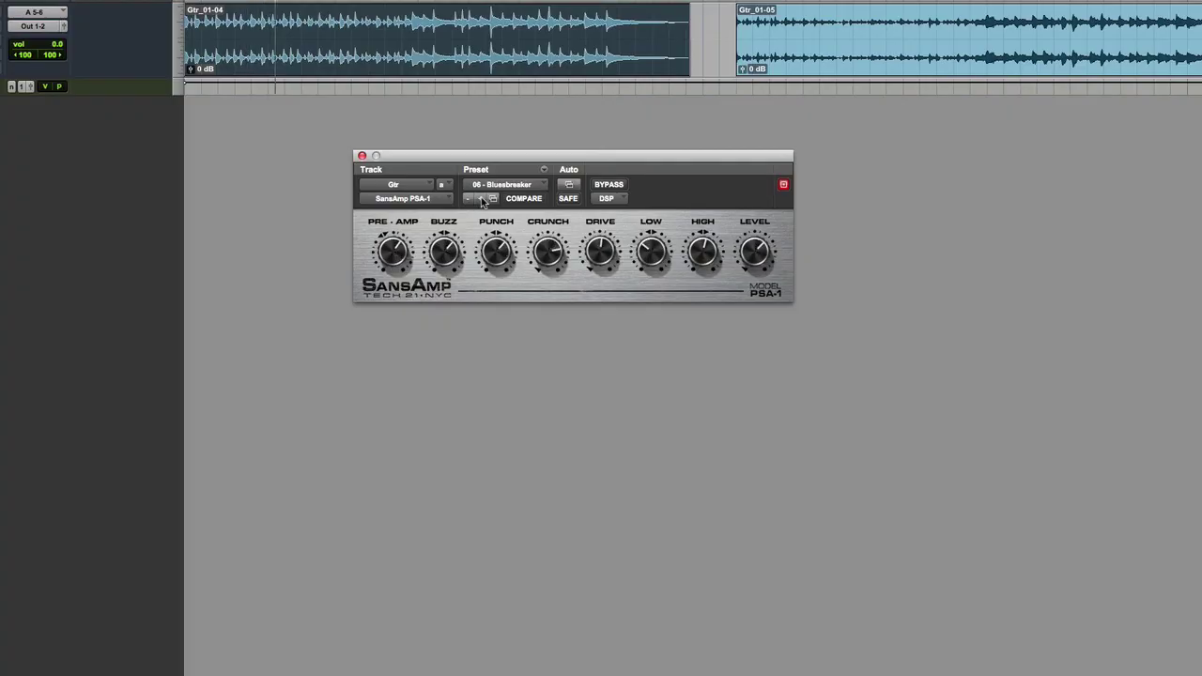
{"action": "left_click", "coordinate": [482, 199]}
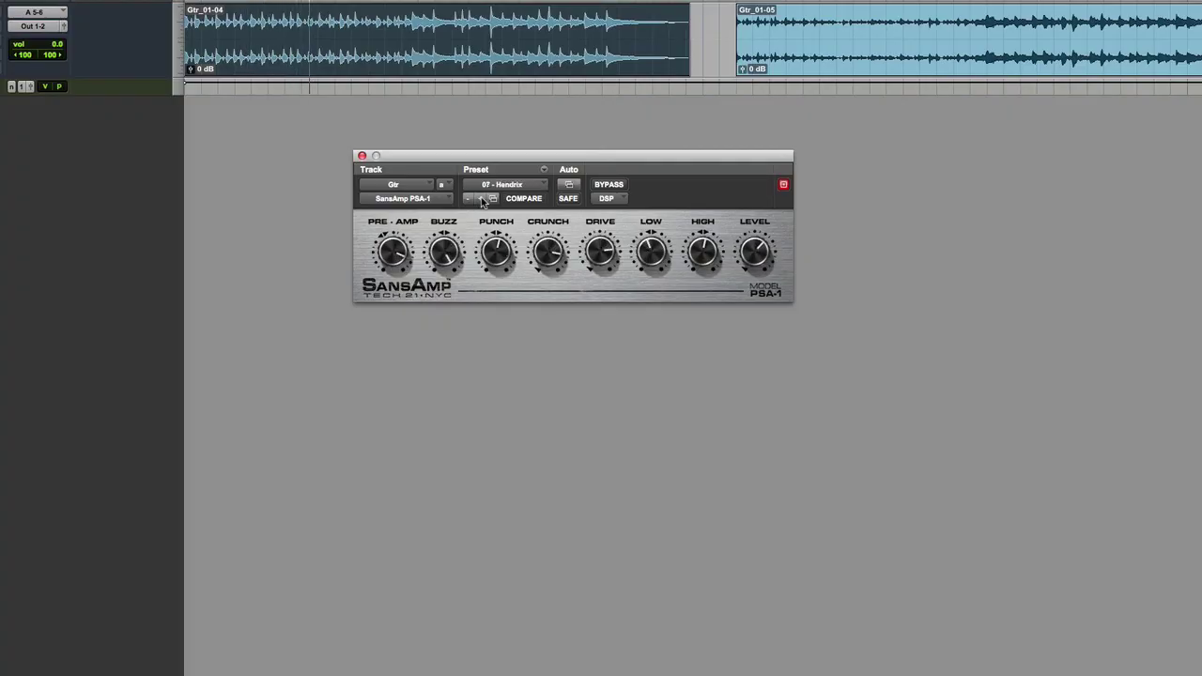
Step: Load the 09 - Classic Clean preset from the SansAmp Factory Presets
{"action": "left_click", "coordinate": [539, 181]}
{"action": "mouse_move", "coordinate": [563, 186]}
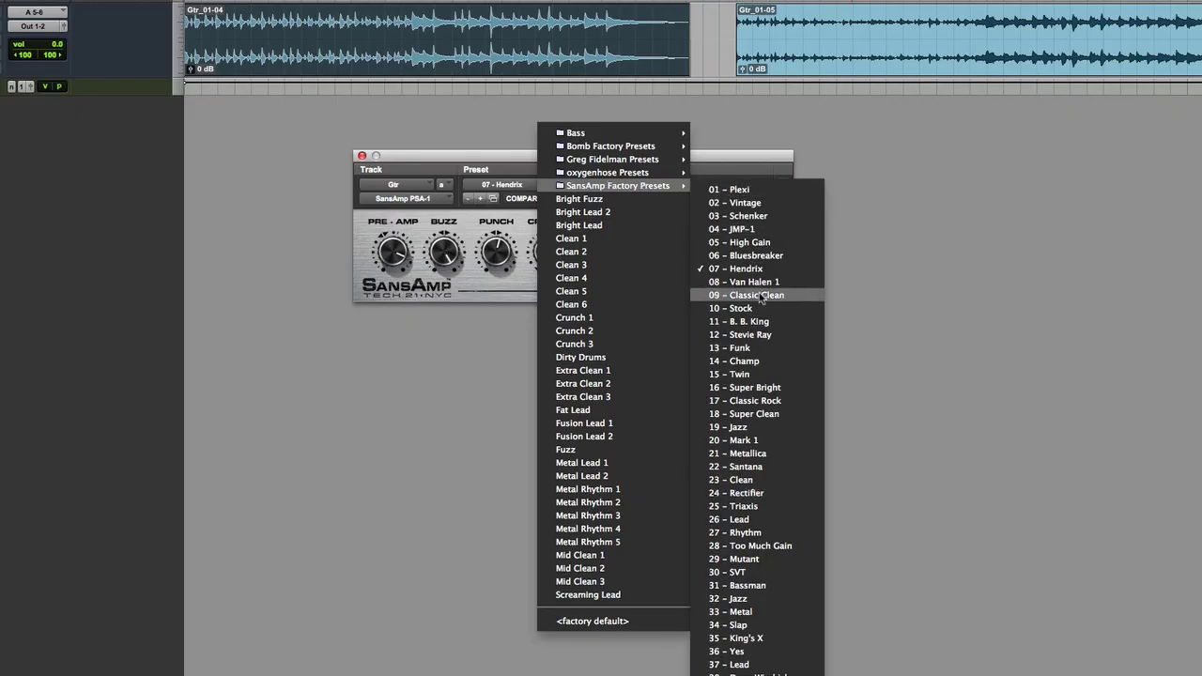
{"action": "left_click", "coordinate": [762, 296]}
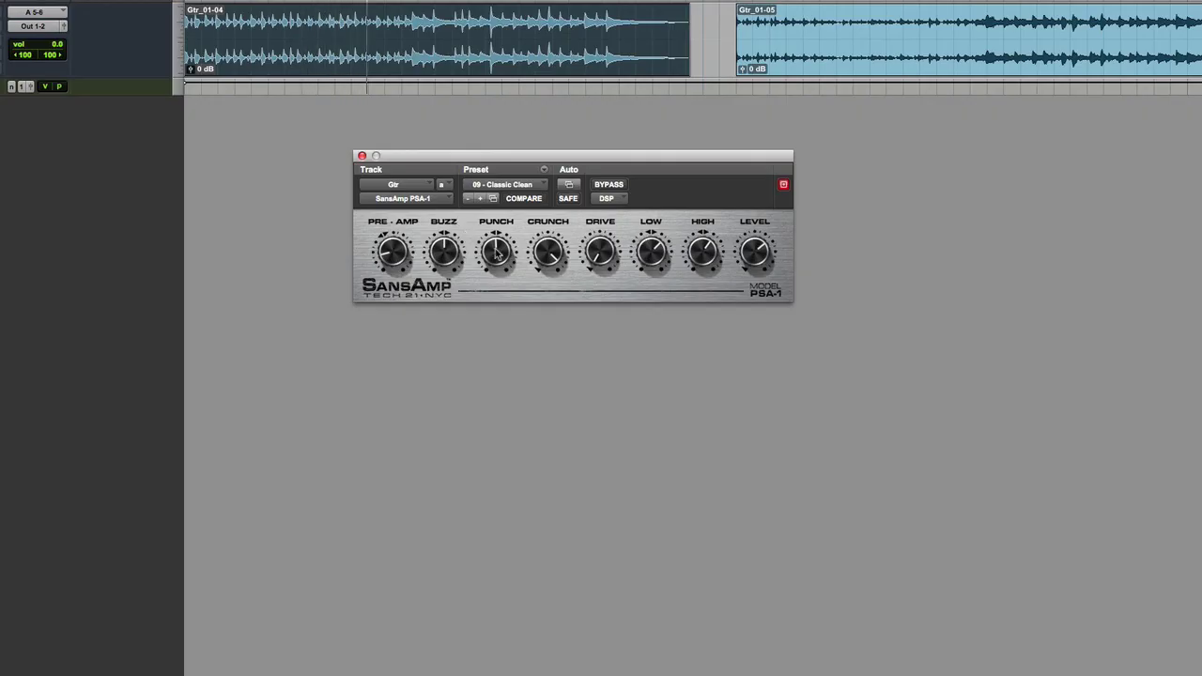
Step: Lower Punch to about 9:30 and raise Pre-Amp and Drive on the Classic Clean preset
{"action": "left_click_drag", "start_coordinate": [492, 259], "coordinate": [494, 268]}
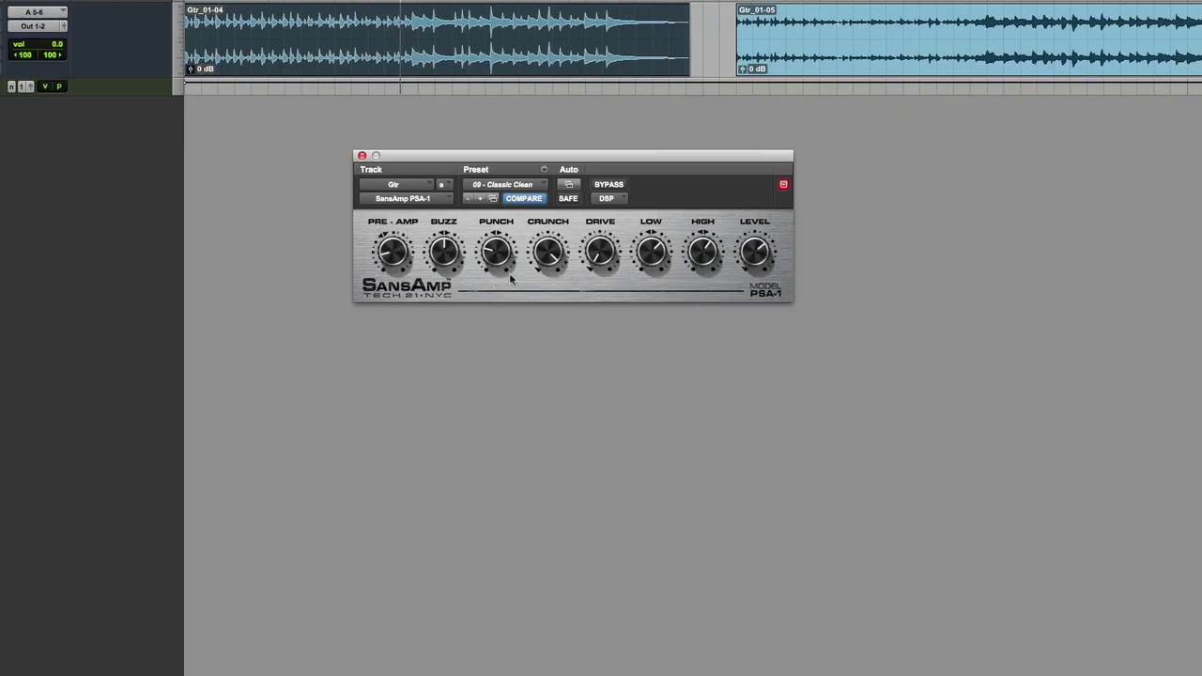
{"action": "left_click_drag", "start_coordinate": [404, 261], "coordinate": [404, 244]}
{"action": "left_click_drag", "start_coordinate": [590, 263], "coordinate": [593, 249]}
Step: Compare the Classic Clean sound with the bypassed signal and load the AC30 Queen preset from the SansAmp Factory Presets
{"action": "left_click", "coordinate": [622, 185]}
{"action": "left_click", "coordinate": [621, 185]}
{"action": "left_click", "coordinate": [518, 184]}
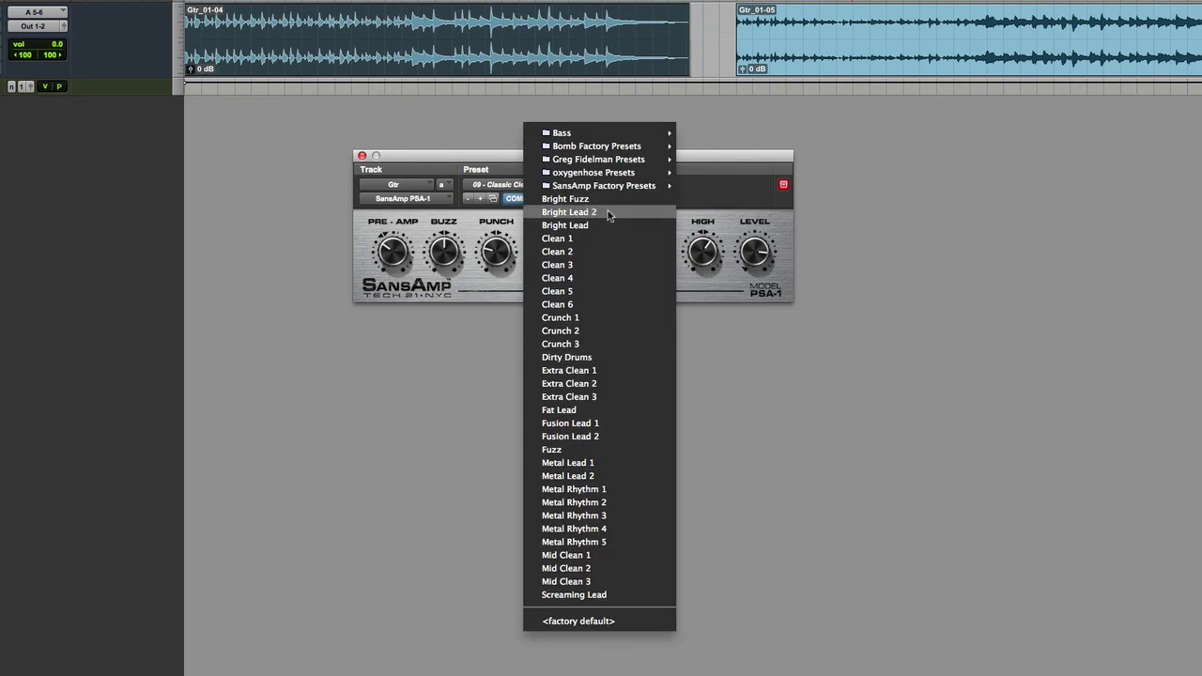
{"action": "mouse_move", "coordinate": [617, 186]}
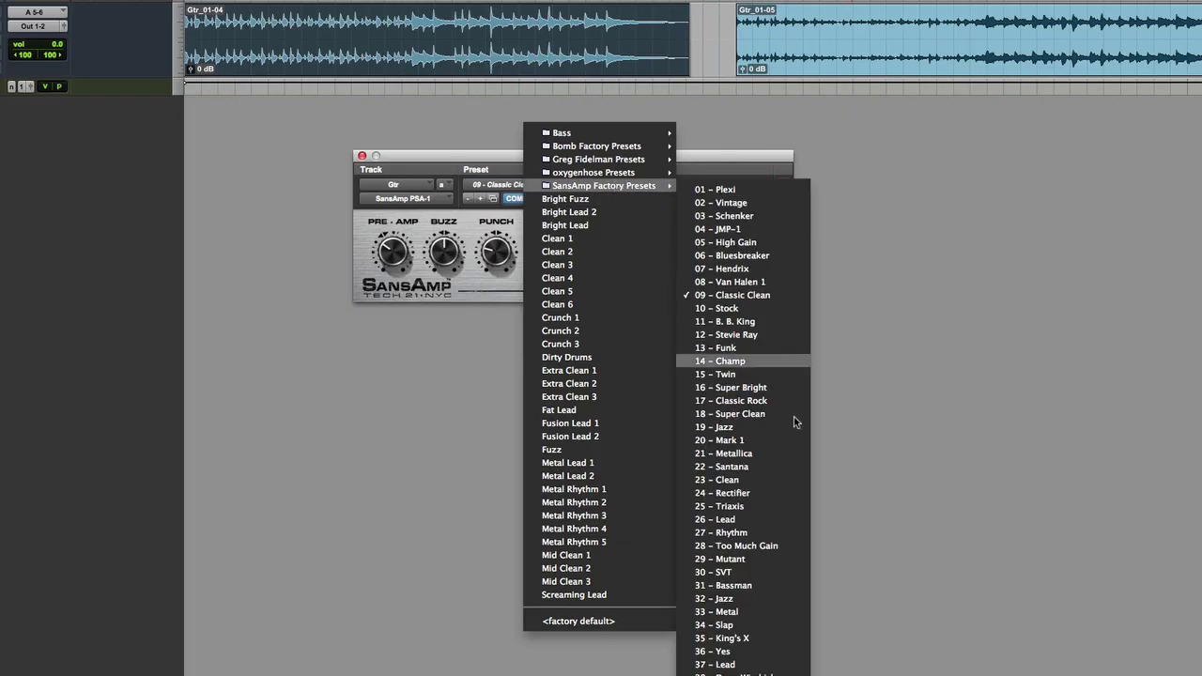
{"action": "key", "text": "Return"}
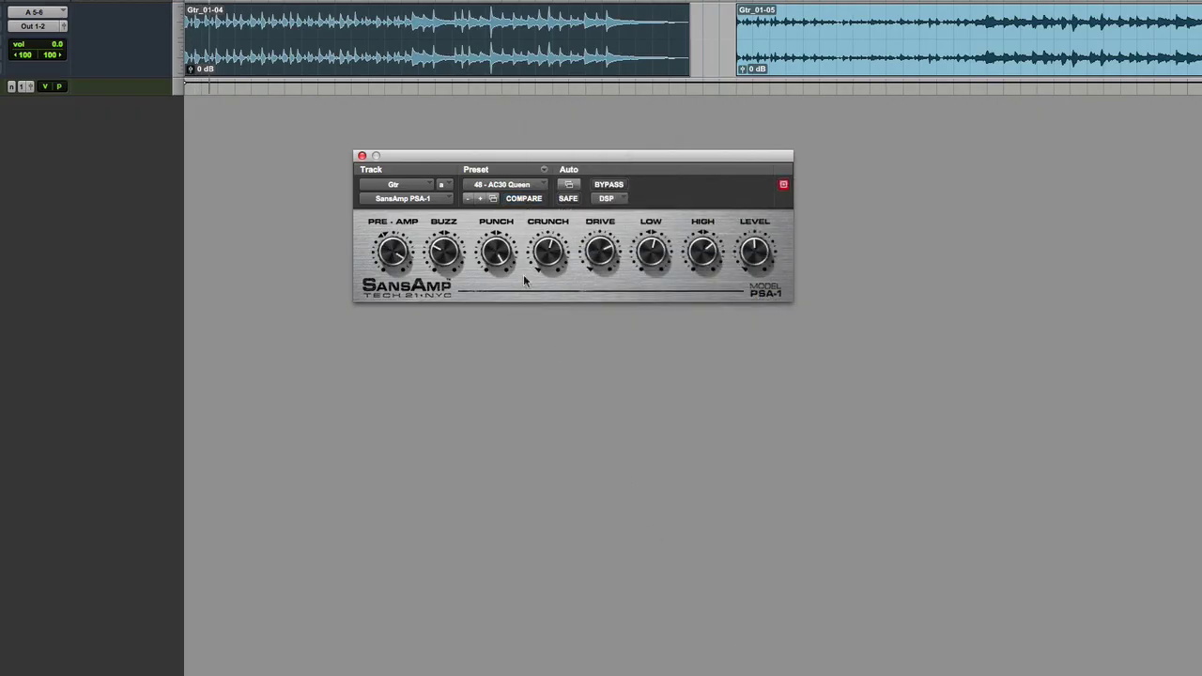
Step: Compare AC30 Queen with the bypassed signal, then raise Crunch and lower High and Low slightly on the preset
{"action": "left_click", "coordinate": [597, 187]}
{"action": "left_click", "coordinate": [597, 187]}
{"action": "mouse_move", "coordinate": [703, 249]}
{"action": "left_mouse_down"}
{"action": "mouse_move", "coordinate": [696, 273]}
{"action": "mouse_move", "coordinate": [704, 251]}
{"action": "left_mouse_up"}
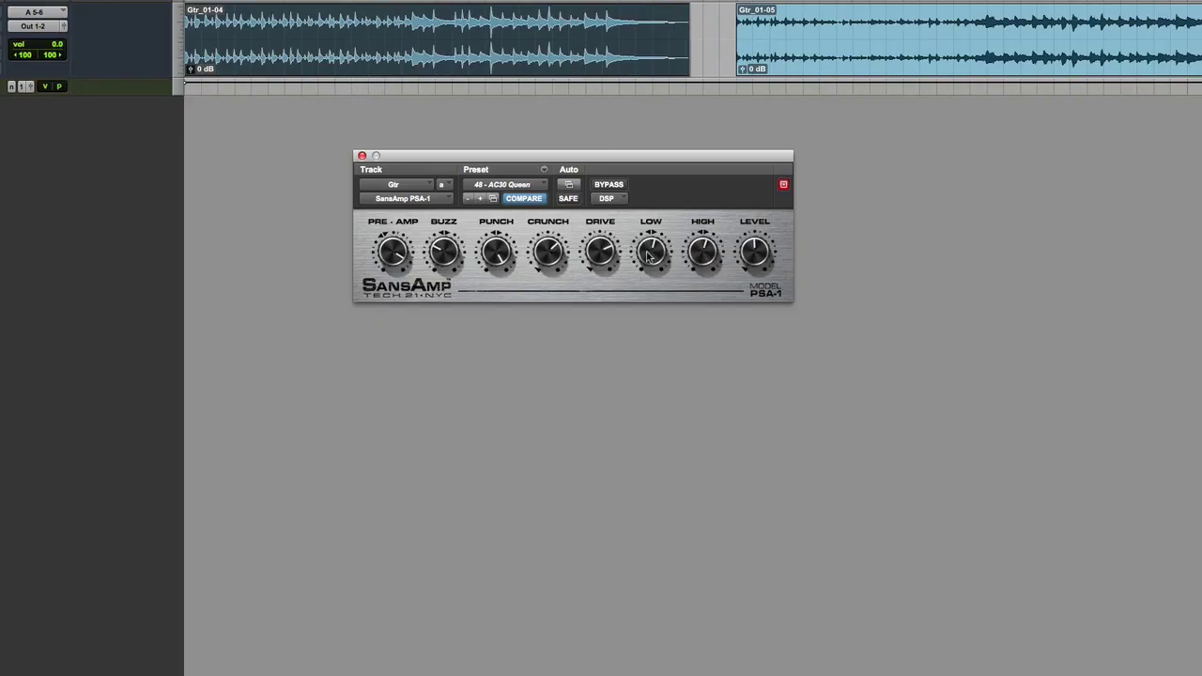
{"action": "left_click_drag", "start_coordinate": [705, 257], "coordinate": [655, 261]}
Step: Select the Gtr_01-05 clip for playback and compare the adjusted AC30 Queen sound with the bypassed signal
{"action": "left_click", "coordinate": [839, 72]}
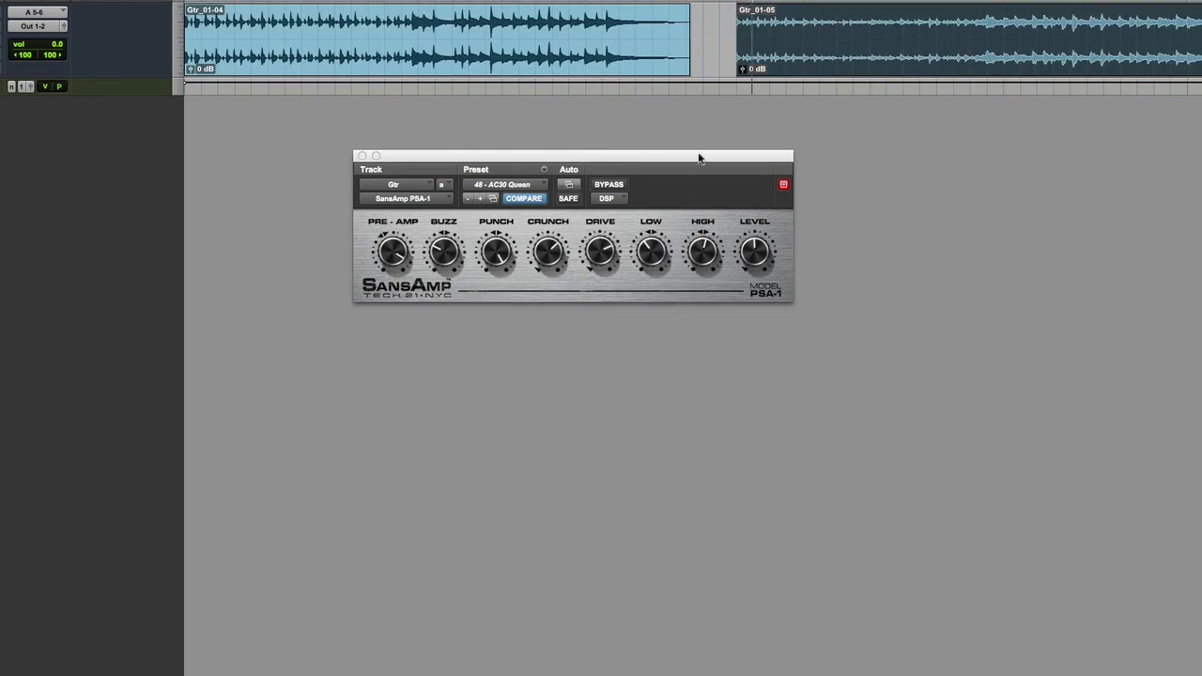
{"action": "left_click", "coordinate": [622, 186]}
{"action": "left_click", "coordinate": [623, 186]}
Step: Load the 122 preamp speaker preset from the Bomb Factory Presets and select the Gtr_01-04 clip for playback
{"action": "left_click", "coordinate": [526, 186]}
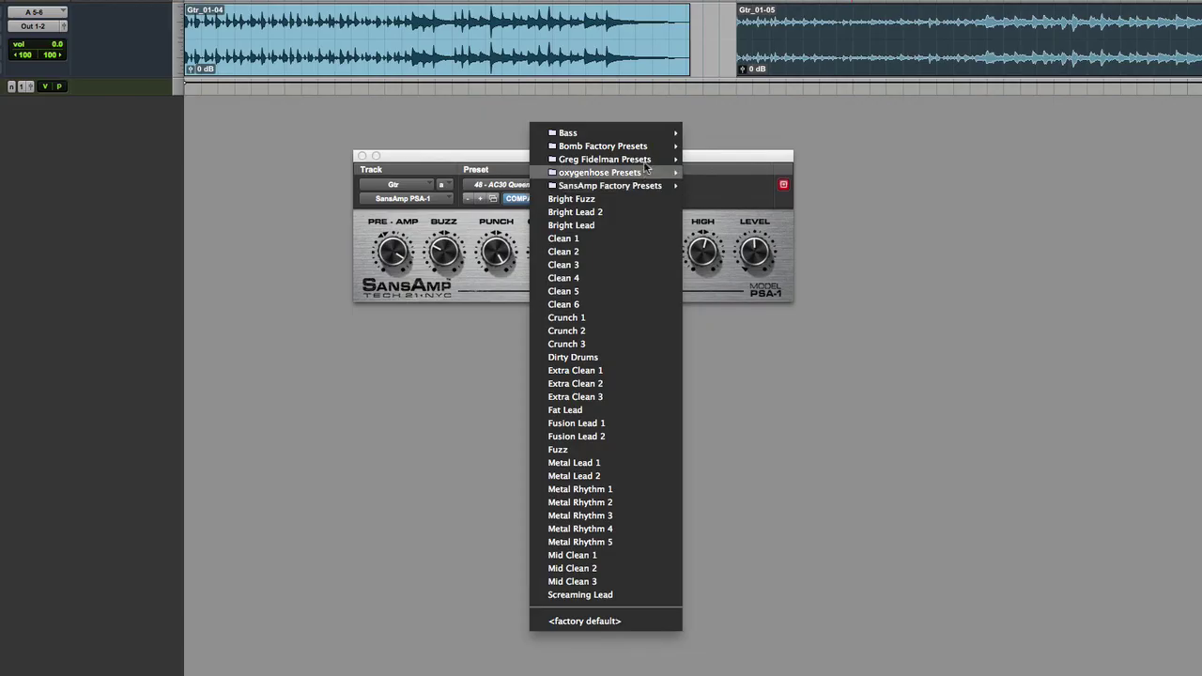
{"action": "mouse_move", "coordinate": [662, 147]}
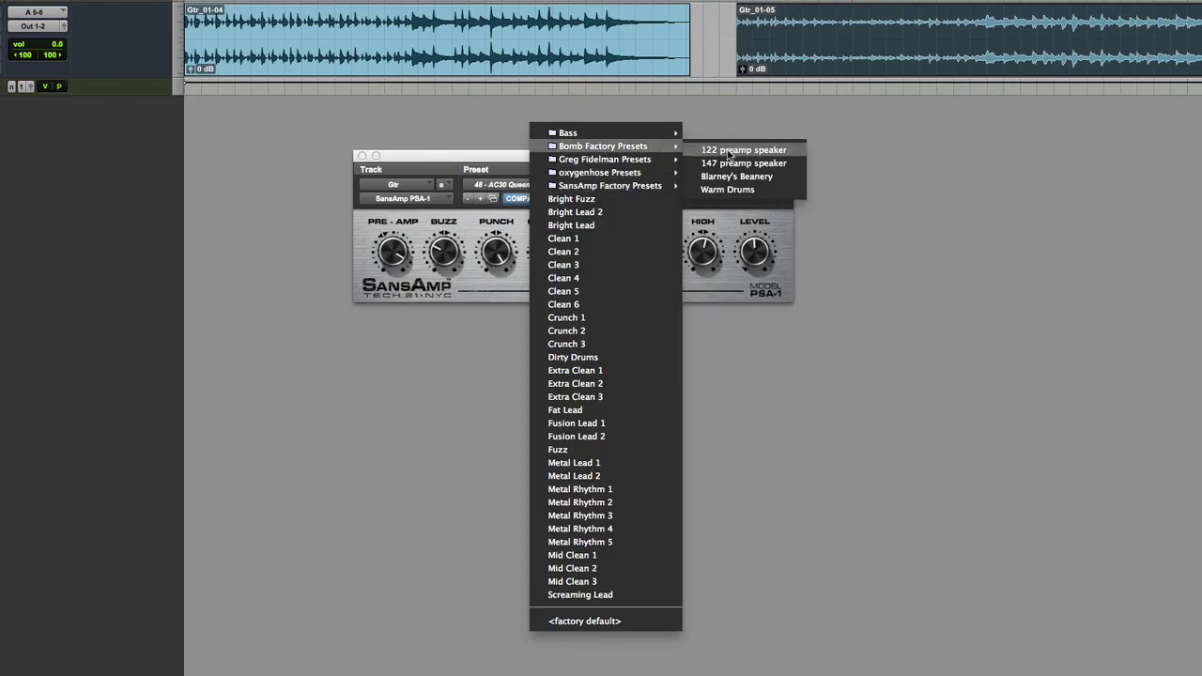
{"action": "left_click", "coordinate": [729, 151]}
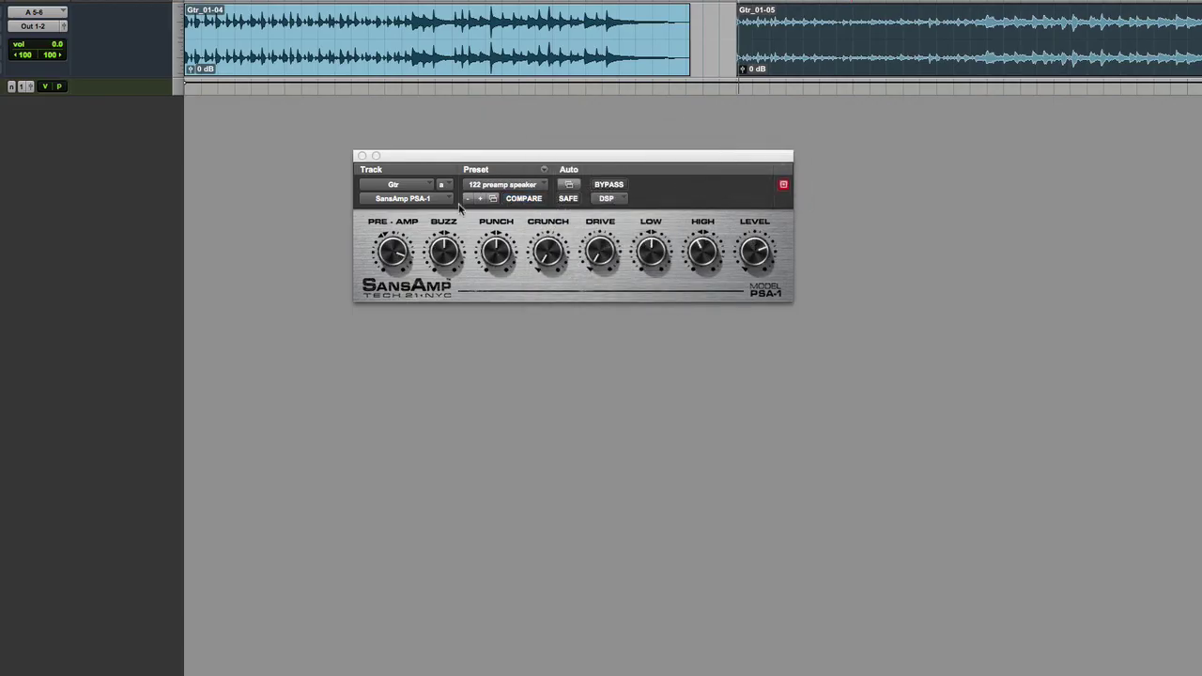
{"action": "left_click", "coordinate": [449, 65]}
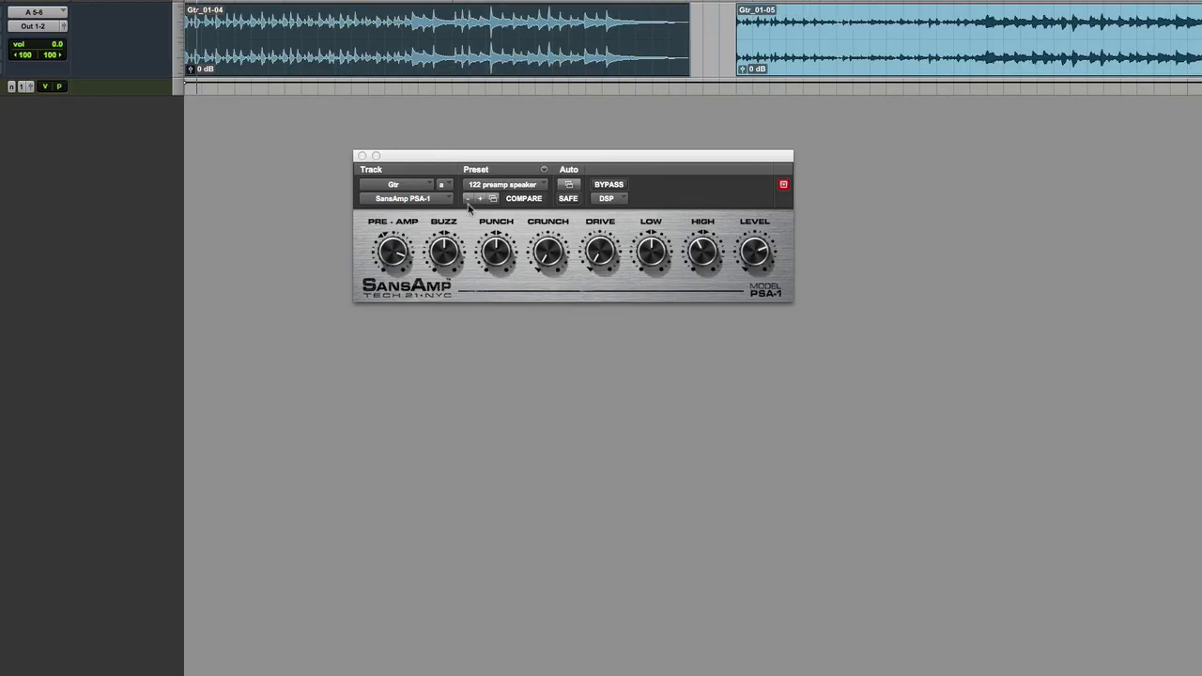
Step: Compare the 122 preamp speaker sound with the bypassed signal and advance to the 147 preamp speaker preset
{"action": "left_click", "coordinate": [608, 186]}
{"action": "left_click", "coordinate": [610, 191]}
{"action": "left_click", "coordinate": [480, 200]}
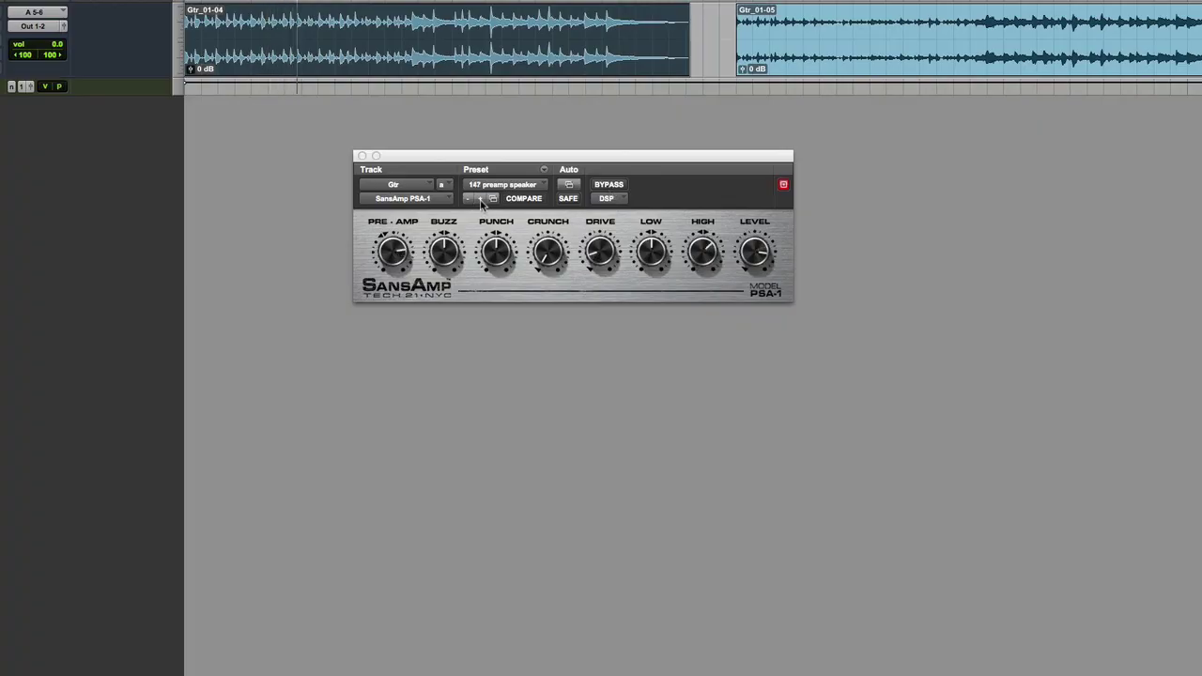